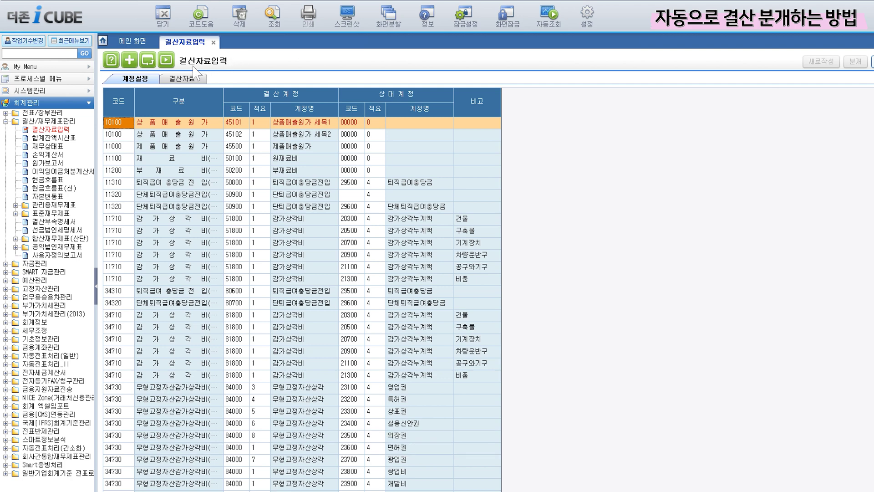
- View the closing data (결산자료) page and return to the account settings (계정설정)
{"action": "left_click", "coordinate": [153, 81]}
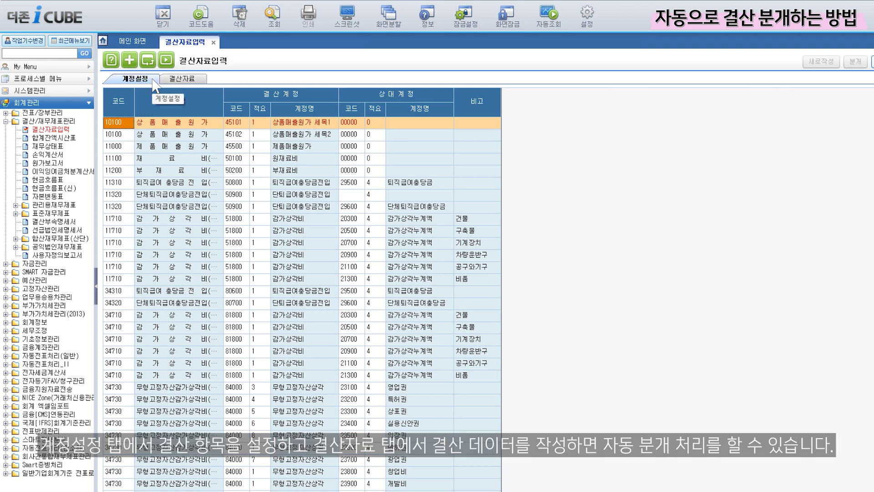
{"action": "left_click", "coordinate": [188, 80]}
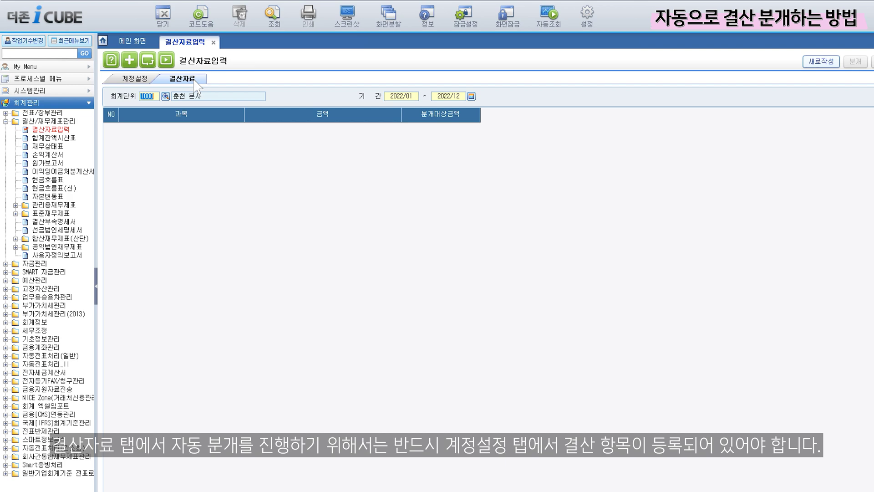
{"action": "left_click", "coordinate": [147, 82]}
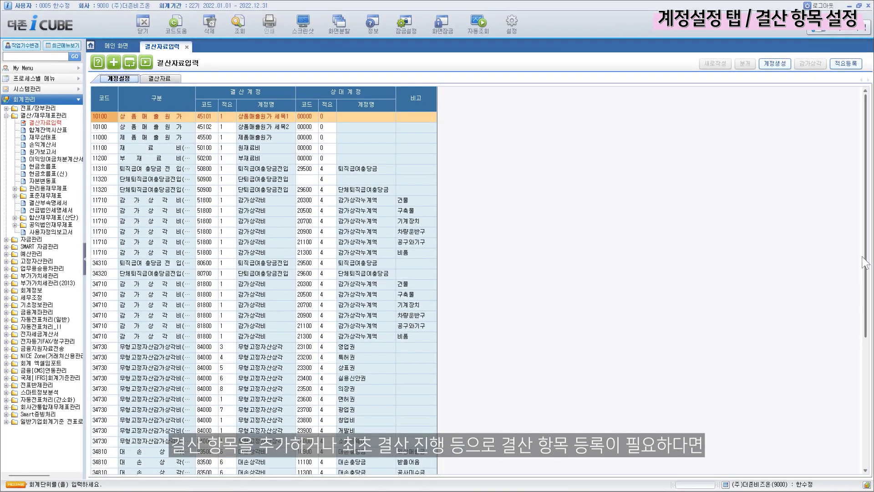
- Go to the empty line ending the closing account list, request closing account generation (계정생성), and decline the confirmation
{"action": "scroll", "coordinate": [859, 350], "scroll_direction": "down", "scroll_amount": 5}
{"action": "scroll", "coordinate": [856, 364], "scroll_direction": "down", "scroll_amount": 2}
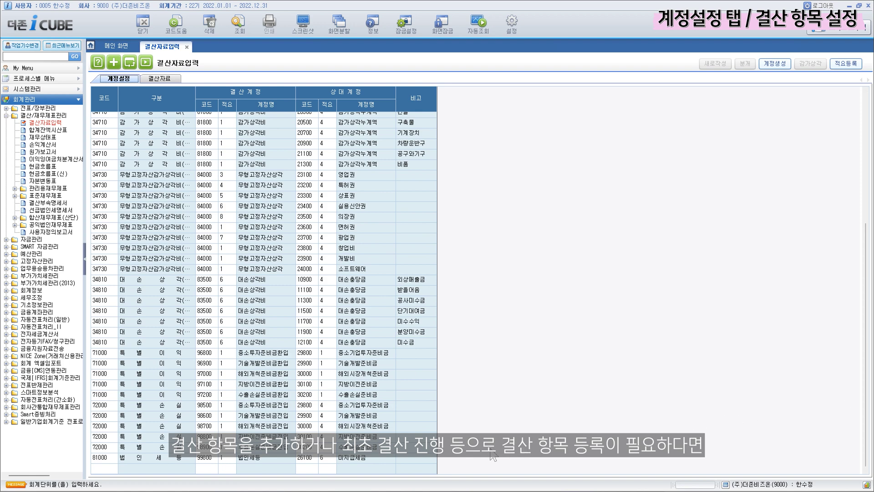
{"action": "left_click", "coordinate": [326, 468]}
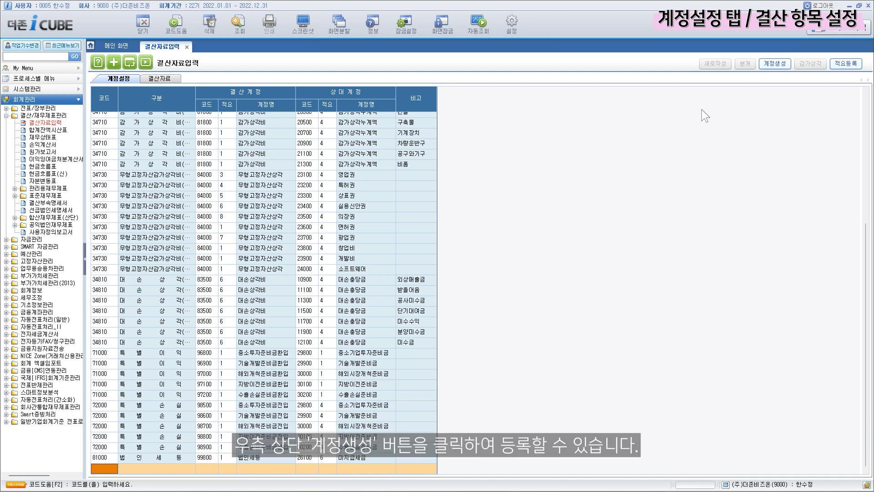
{"action": "left_click", "coordinate": [770, 65]}
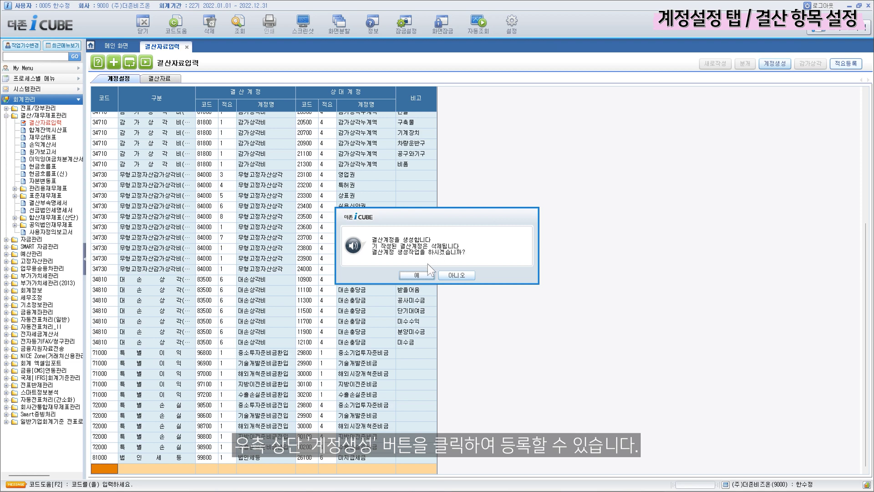
{"action": "left_click", "coordinate": [453, 276]}
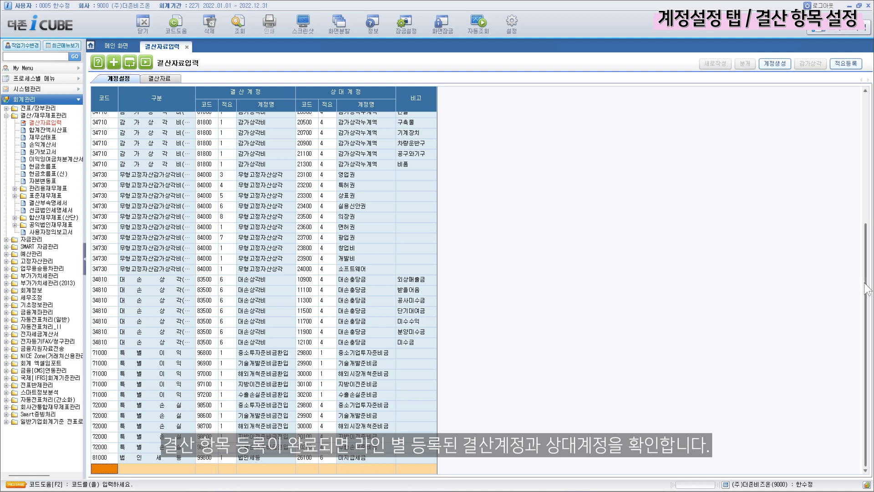
{"action": "left_click_drag", "start_coordinate": [867, 280], "coordinate": [865, 146]}
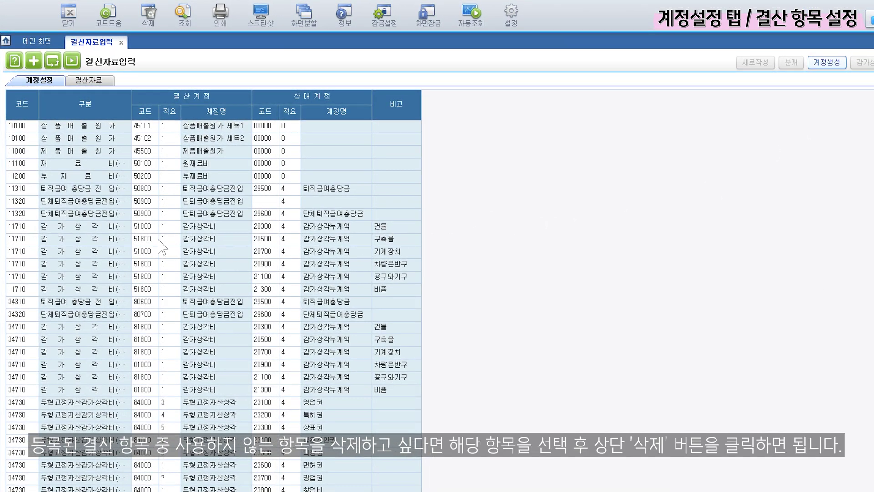
- Request deletion of the 구축물 depreciation item with closing code 51800 and counter code 20500, and cancel at the confirmation
{"action": "left_click", "coordinate": [128, 242]}
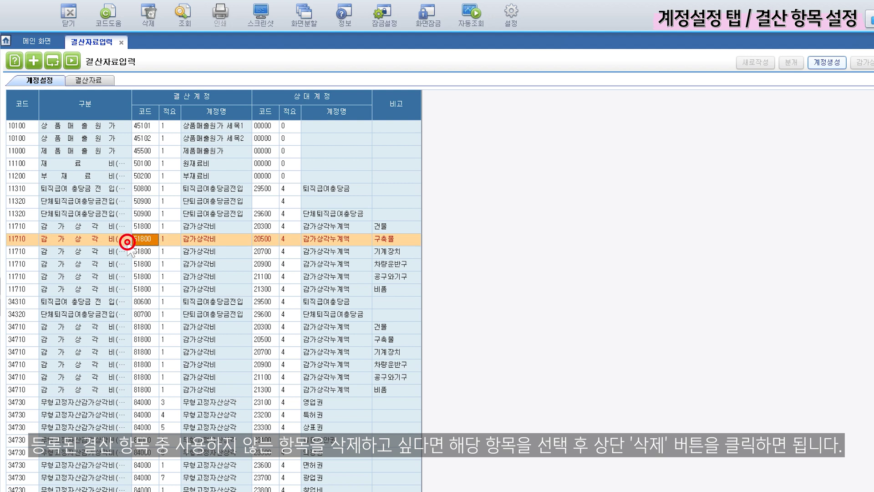
{"action": "left_click", "coordinate": [144, 18]}
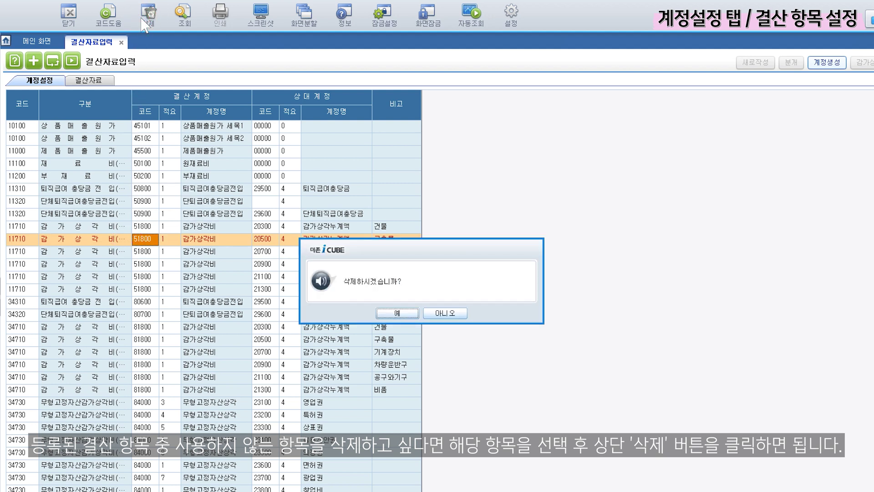
{"action": "key", "text": "Escape"}
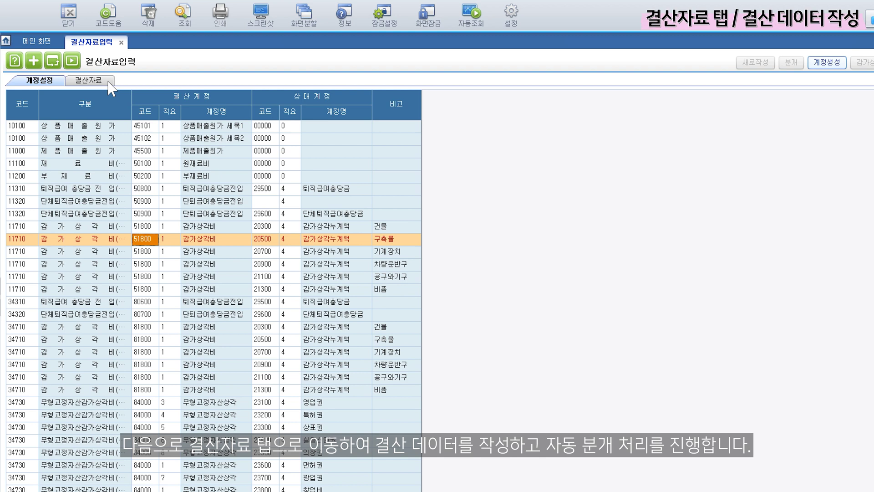
- Load the closing data for accounting unit 1000, period 2022/01 to 2022/12, and recreate it (새로작성), accepting deletion of the saved data
{"action": "left_click", "coordinate": [109, 83]}
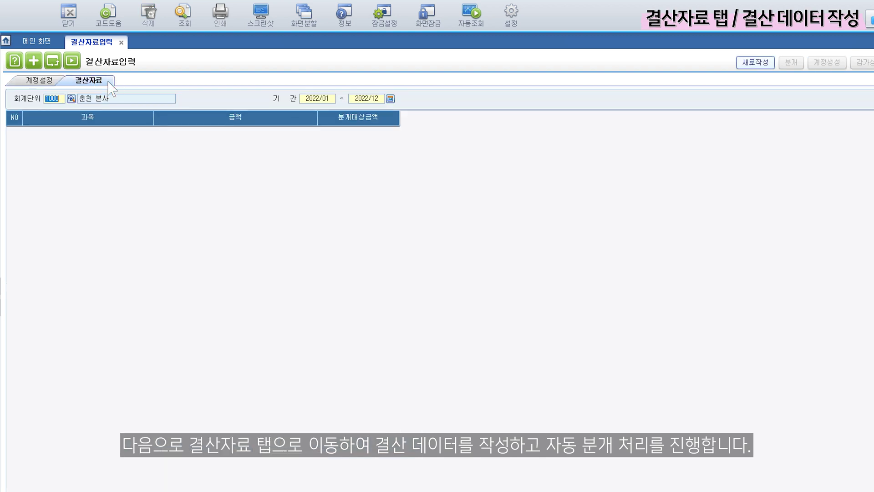
{"action": "left_click", "coordinate": [110, 85]}
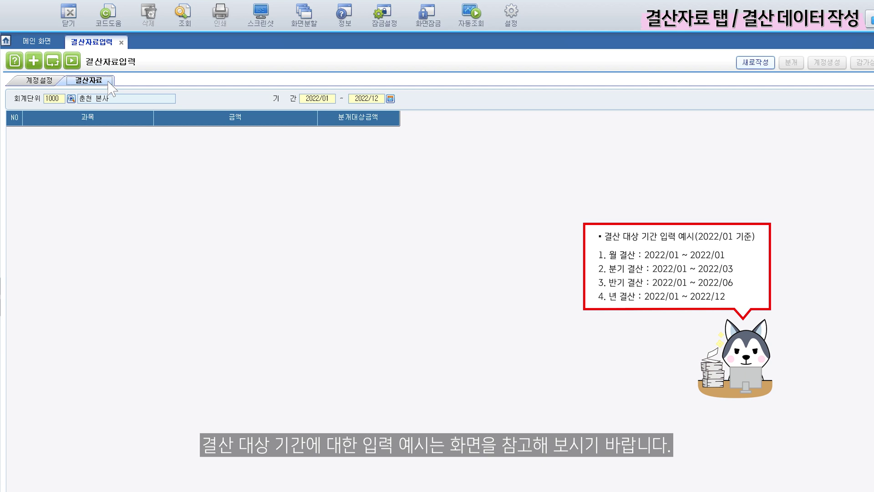
{"action": "left_click", "coordinate": [181, 24]}
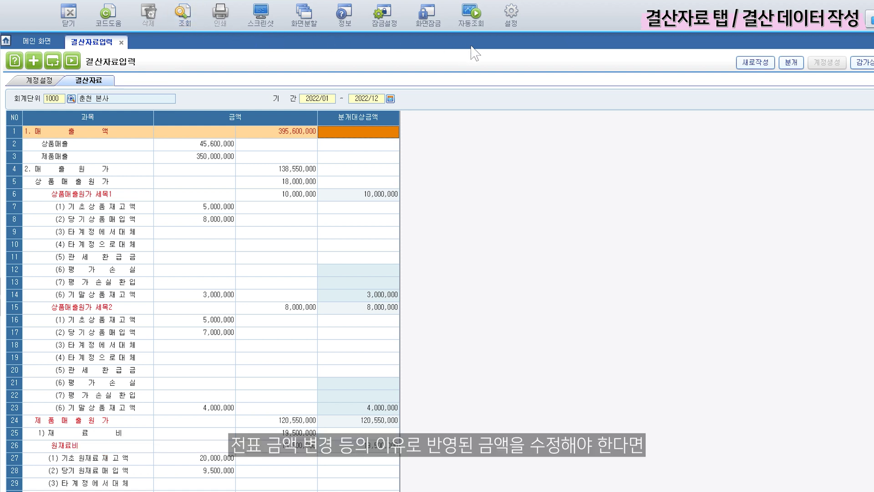
{"action": "left_click", "coordinate": [756, 67]}
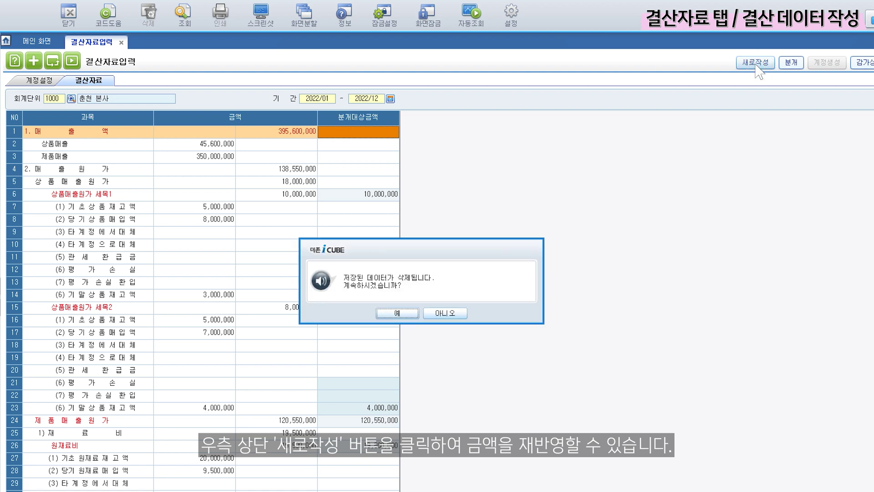
{"action": "left_click", "coordinate": [397, 313]}
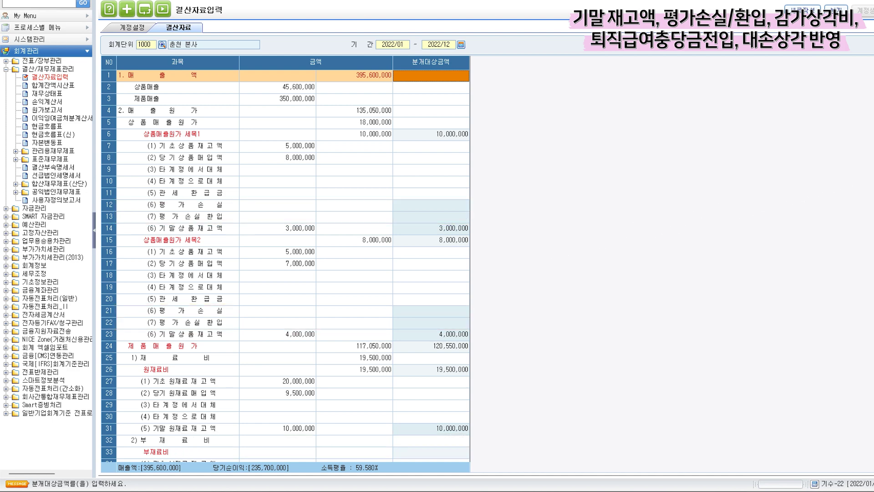
- Reload the depreciation amounts (감가상각) into the closing data, accepting that the entered depreciation is cleared
{"action": "scroll", "coordinate": [285, 264], "scroll_direction": "down", "scroll_amount": 11}
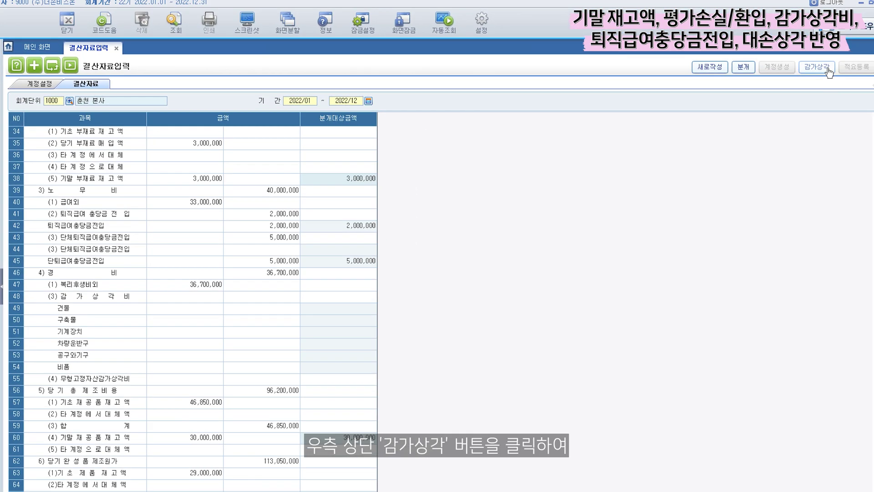
{"action": "left_click", "coordinate": [827, 69]}
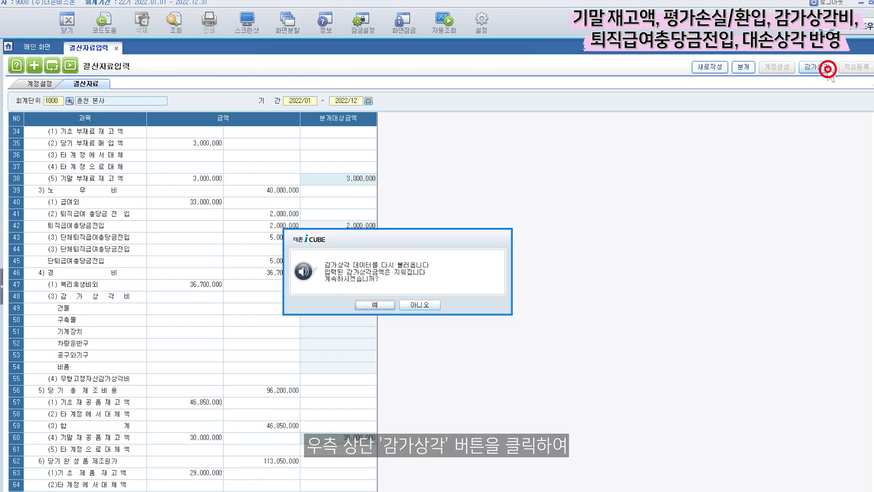
{"action": "left_click", "coordinate": [376, 304]}
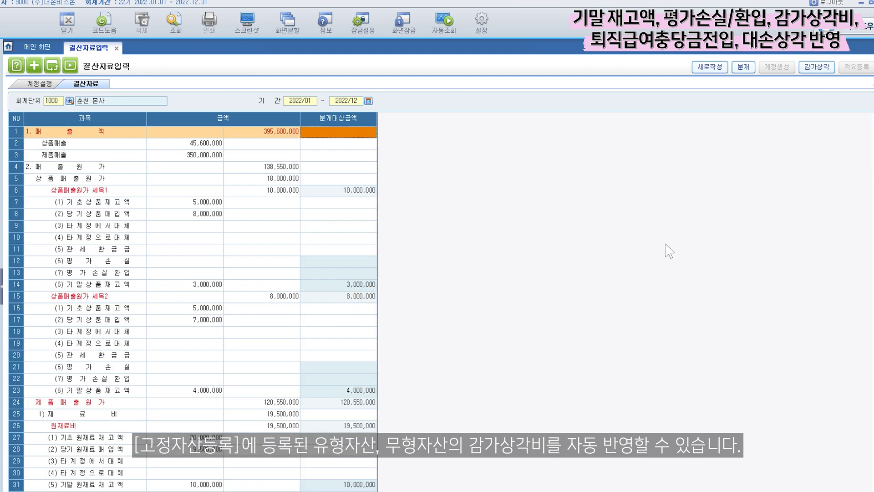
- In the project and department adjustment of 상품매출원가 세목2, assign 2,000,000 to 프로젝트1 (00001)
{"action": "left_click_drag", "start_coordinate": [873, 189], "coordinate": [872, 303]}
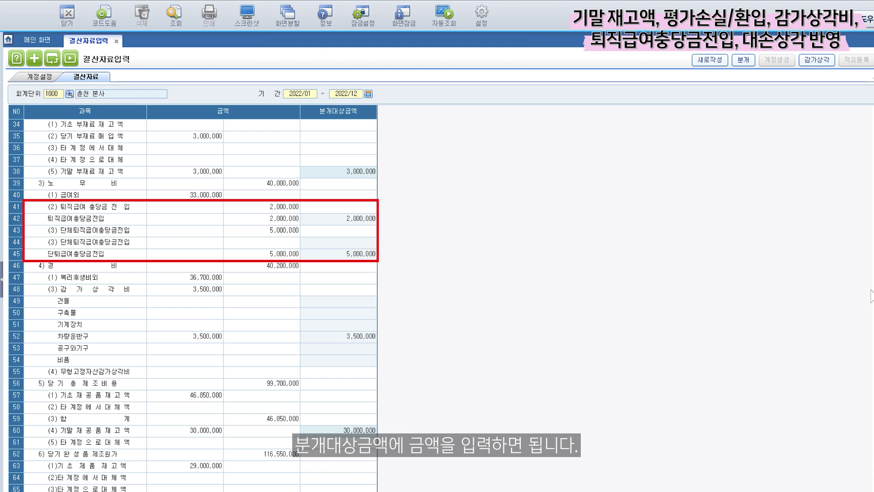
{"action": "scroll", "coordinate": [871, 296], "scroll_direction": "down", "scroll_amount": 18}
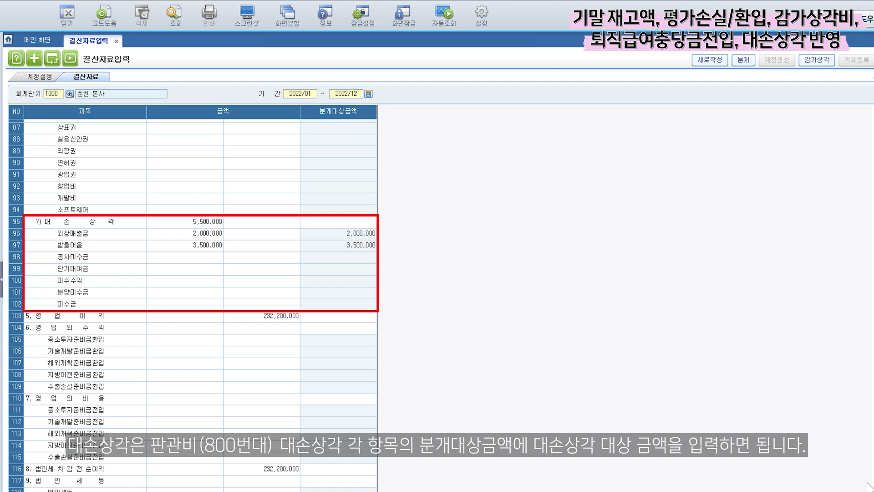
{"action": "scroll", "coordinate": [859, 415], "scroll_direction": "up", "scroll_amount": 20}
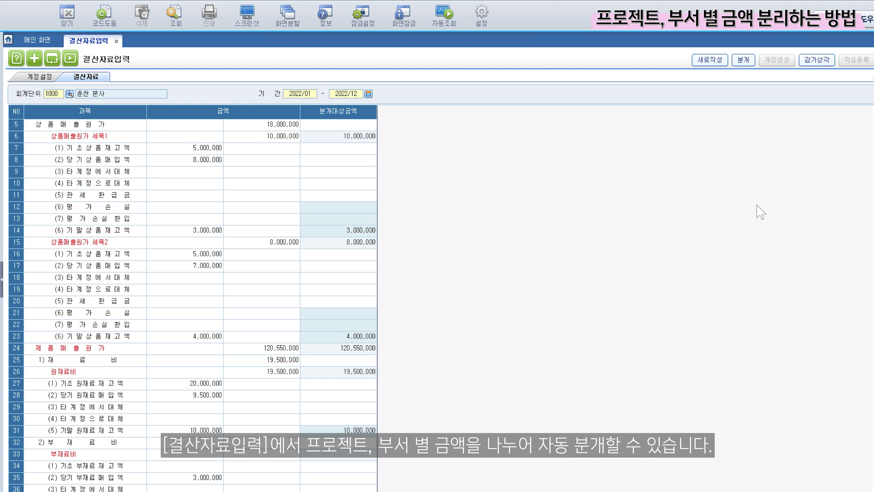
{"action": "double_click", "coordinate": [341, 243]}
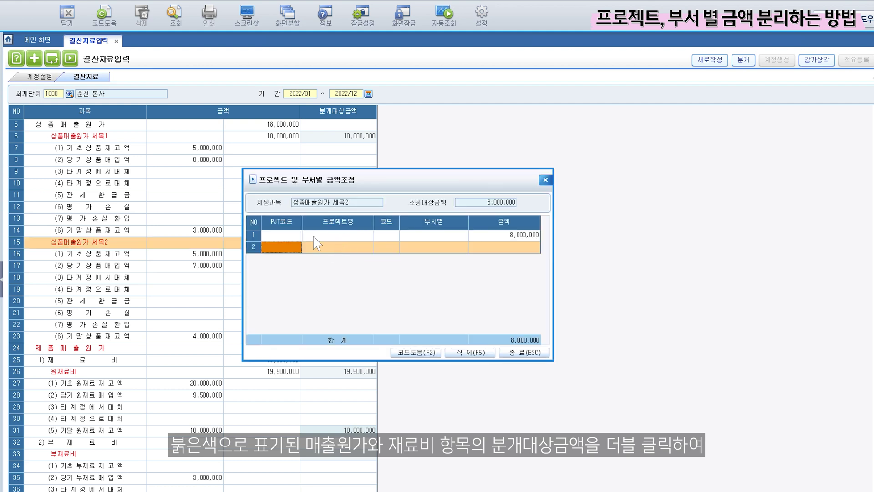
{"action": "left_click", "coordinate": [296, 234]}
{"action": "left_click", "coordinate": [380, 240]}
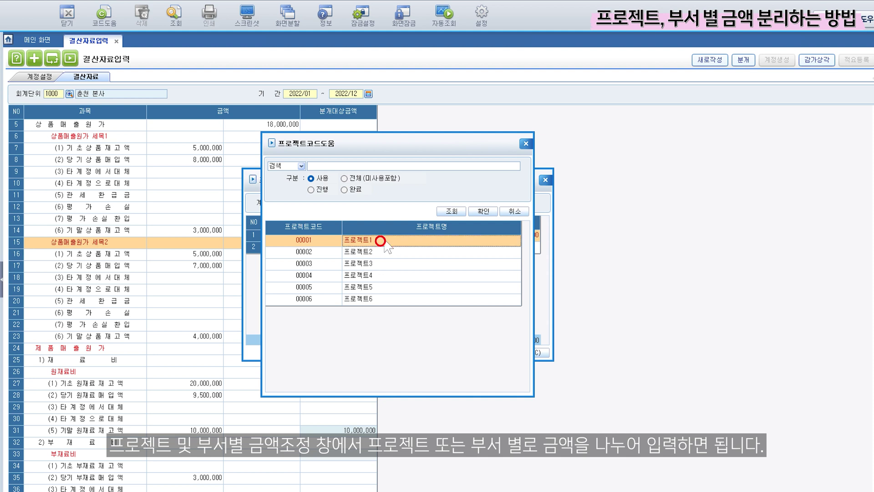
{"action": "left_click", "coordinate": [470, 211]}
{"action": "left_click", "coordinate": [502, 236]}
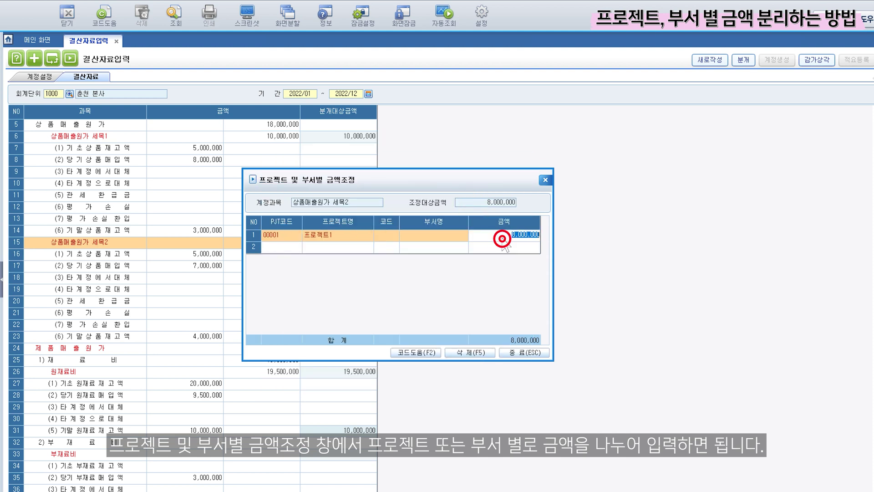
{"action": "type", "text": "2000000"}
{"action": "key", "text": "Return"}
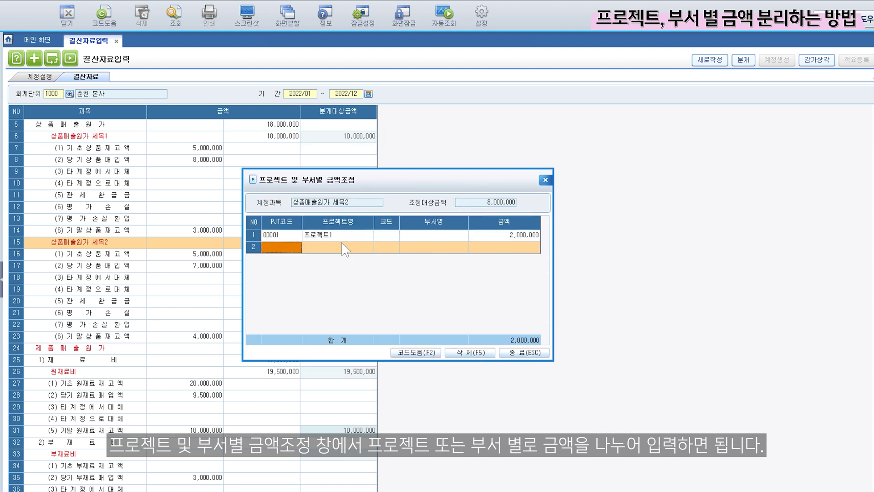
- Add a second line assigning 6,000,000 to 프로젝트2 (00002) and finish the adjustment
{"action": "double_click", "coordinate": [291, 248]}
{"action": "left_click", "coordinate": [378, 251]}
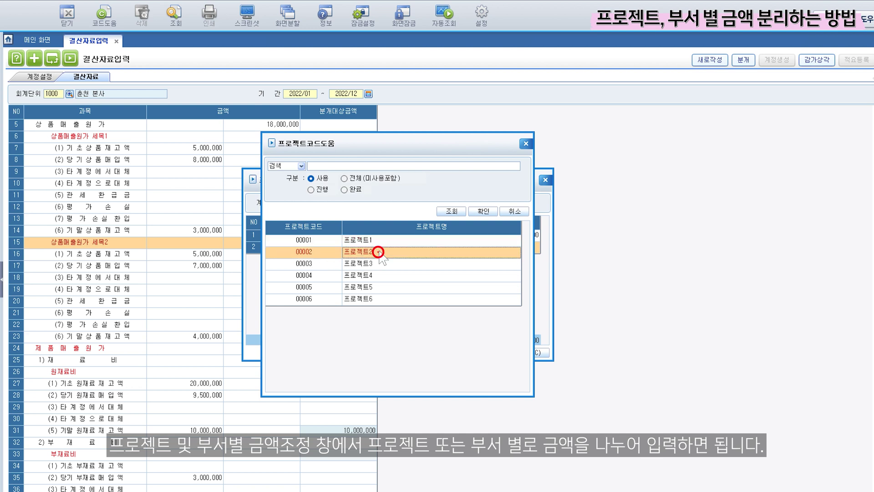
{"action": "left_click", "coordinate": [484, 211]}
{"action": "left_click", "coordinate": [505, 246]}
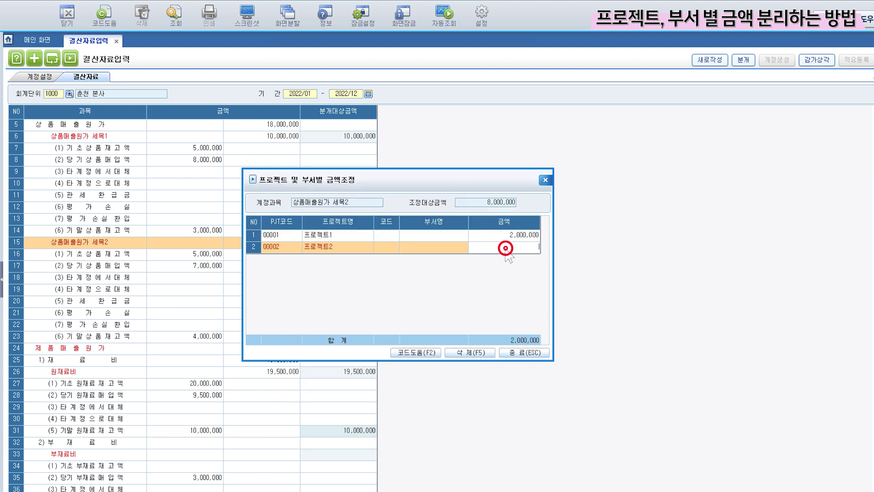
{"action": "type", "text": "6000000"}
{"action": "key", "text": "Return"}
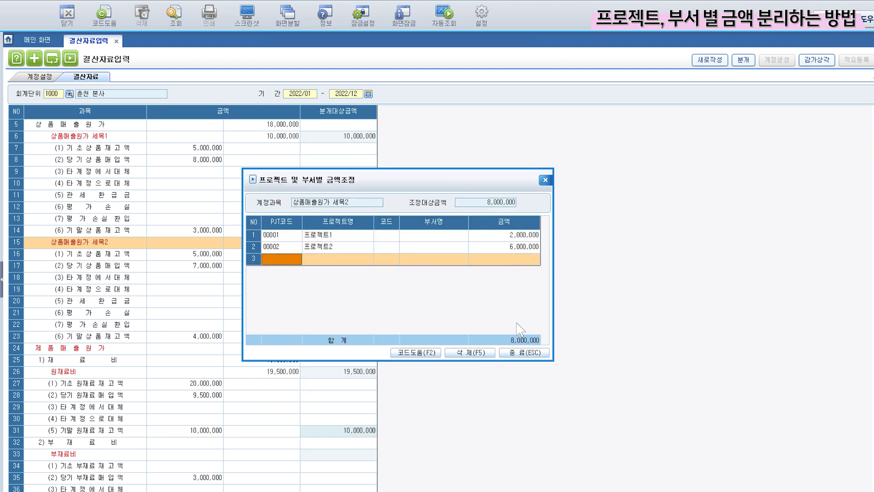
{"action": "left_click", "coordinate": [524, 353]}
- Check the project split of the 비품 depreciation under selling and administrative expenses, and close the adjustment window
{"action": "scroll", "coordinate": [861, 203], "scroll_direction": "down", "scroll_amount": 6}
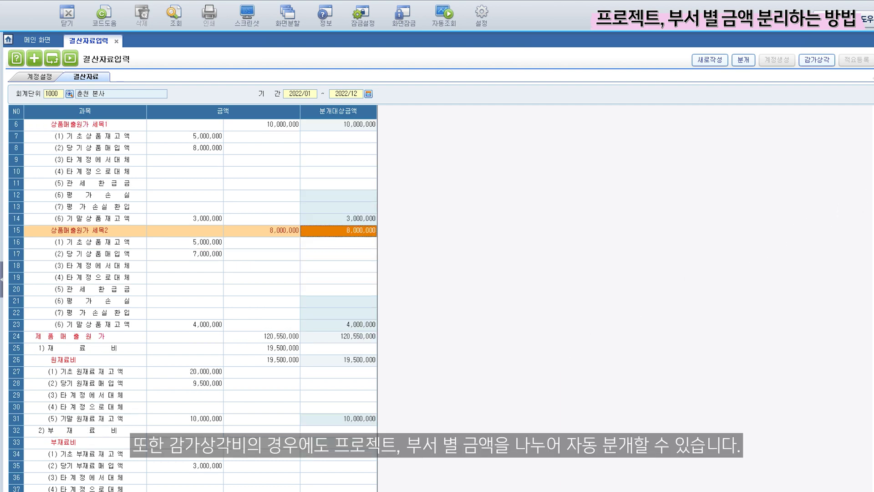
{"action": "scroll", "coordinate": [862, 202], "scroll_direction": "down", "scroll_amount": 13}
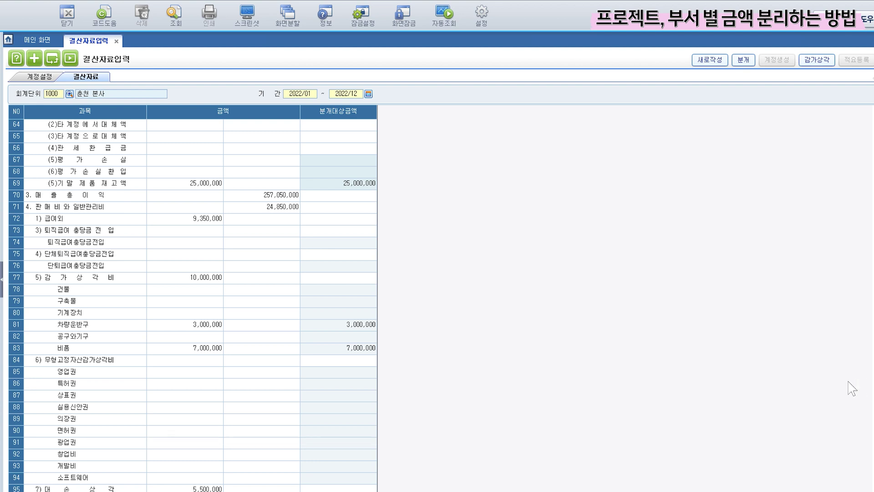
{"action": "double_click", "coordinate": [323, 349]}
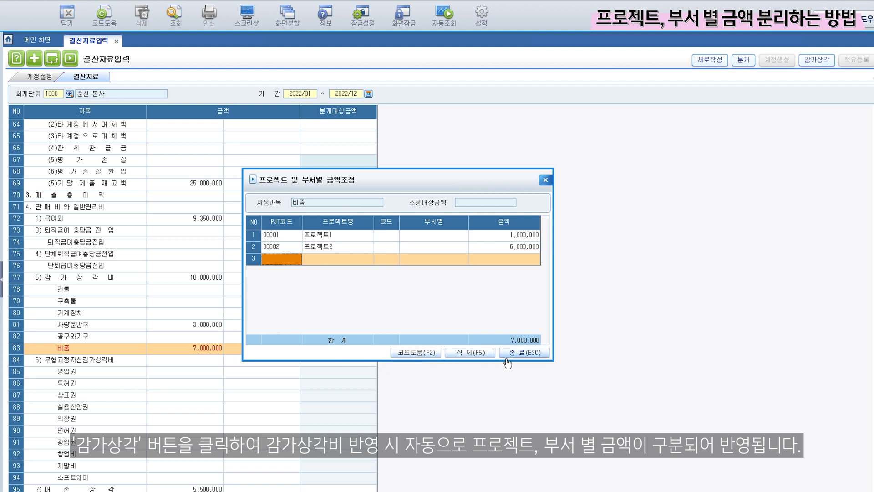
{"action": "left_click", "coordinate": [526, 357]}
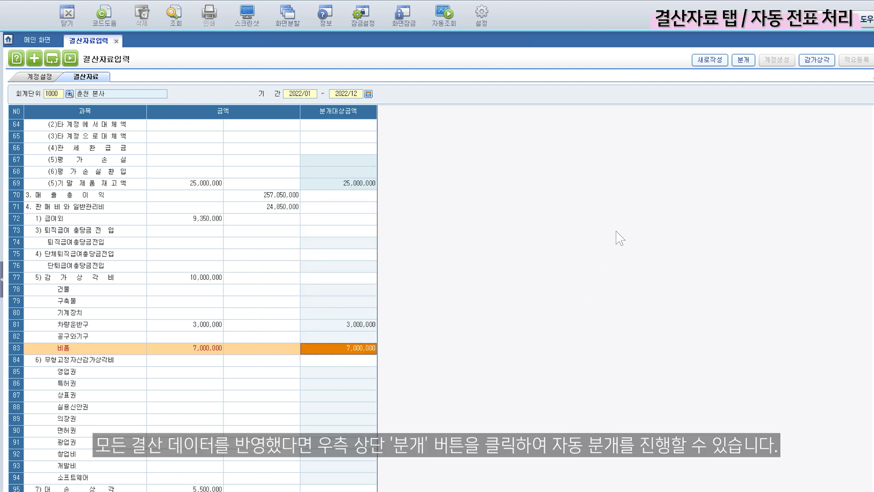
- Match the journal target amounts and issue the closing vouchers with both 원가대체 and 기타결산대체 included
{"action": "left_click", "coordinate": [742, 62]}
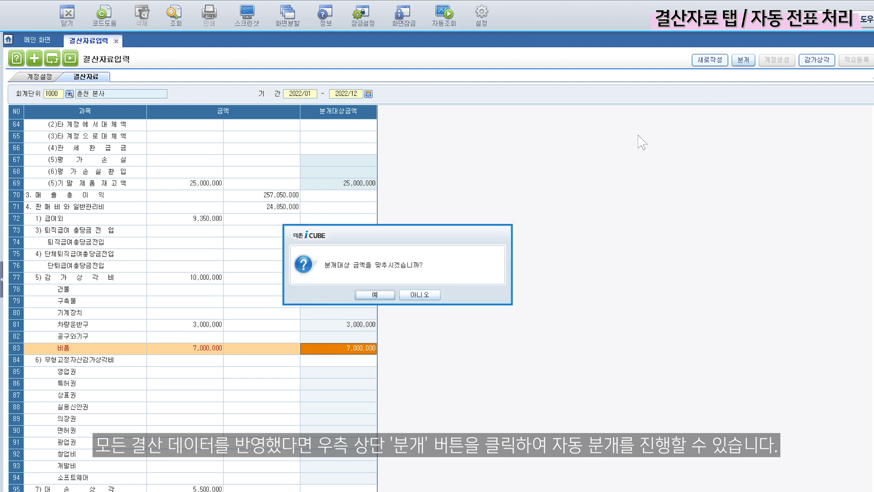
{"action": "left_click", "coordinate": [387, 295]}
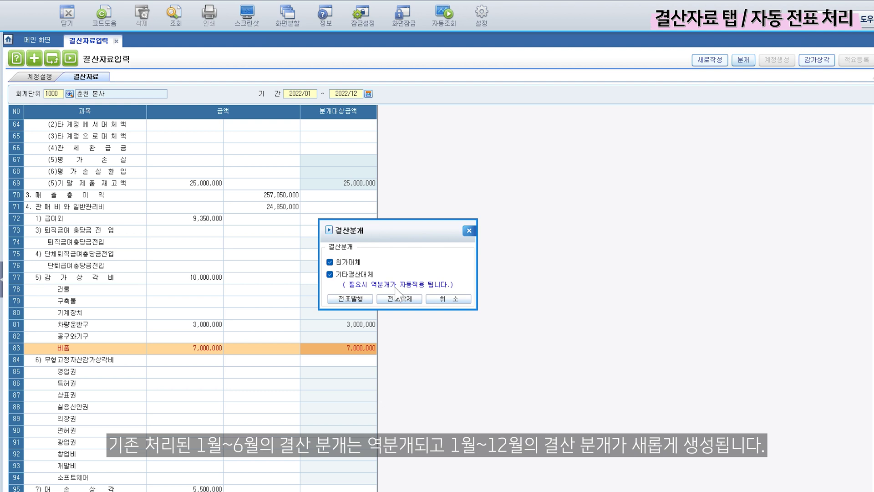
{"action": "left_click", "coordinate": [356, 299]}
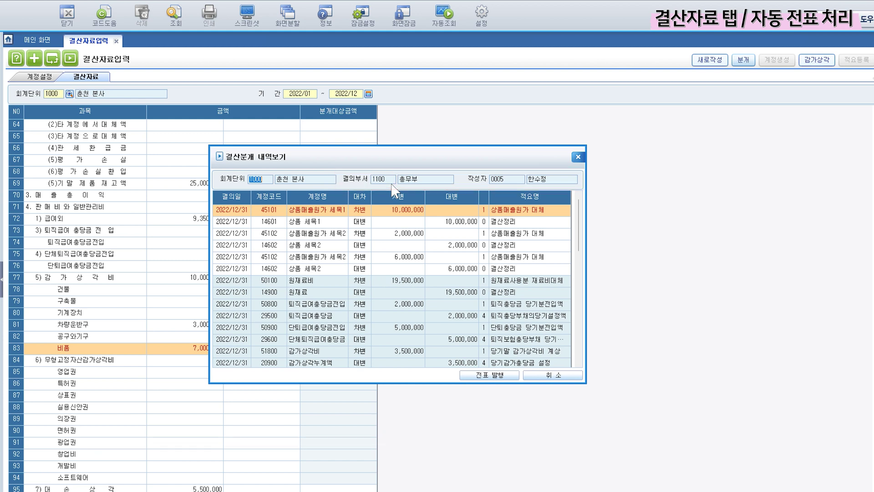
{"action": "left_click", "coordinate": [481, 378]}
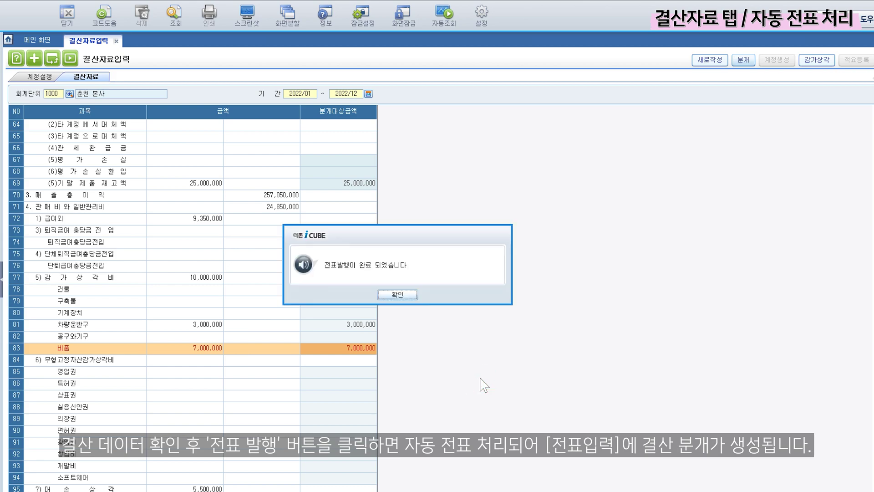
{"action": "left_click", "coordinate": [388, 292]}
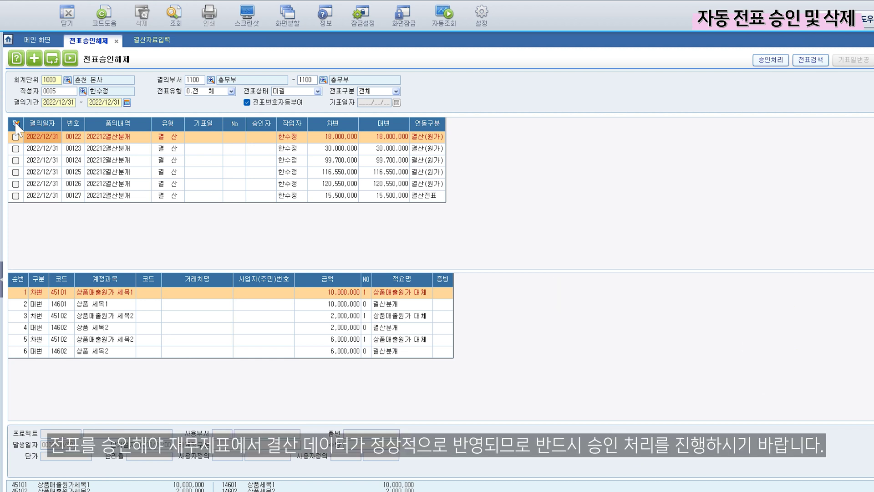
- In 전표승인해제, approve all pending 202212결산분개 vouchers dated 2022/12/31 using the 최대값 numbering option
{"action": "left_click", "coordinate": [16, 123]}
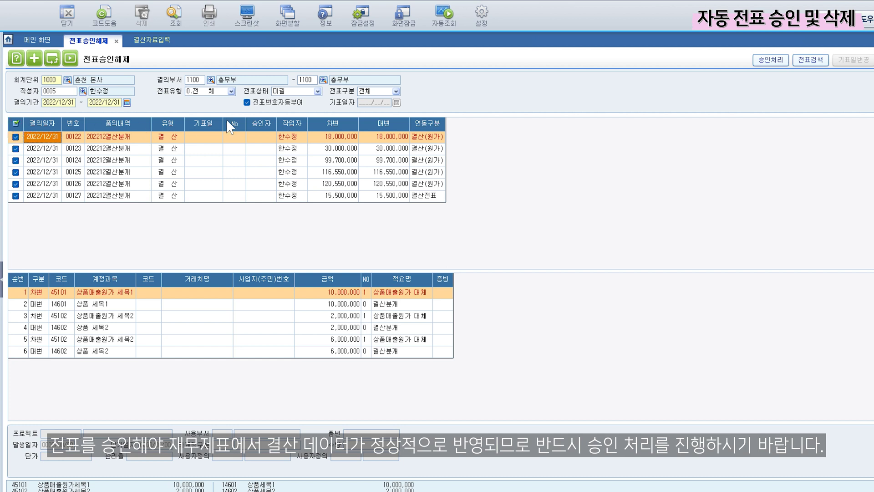
{"action": "left_click", "coordinate": [780, 61]}
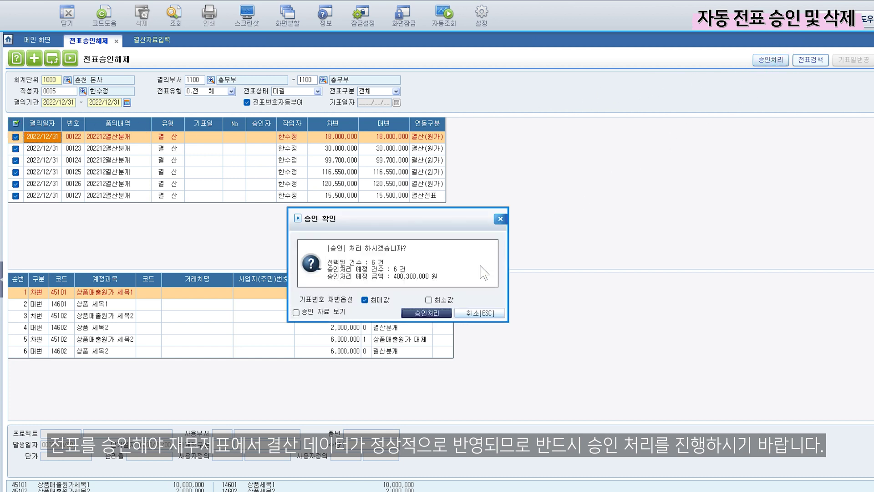
{"action": "left_click", "coordinate": [430, 313]}
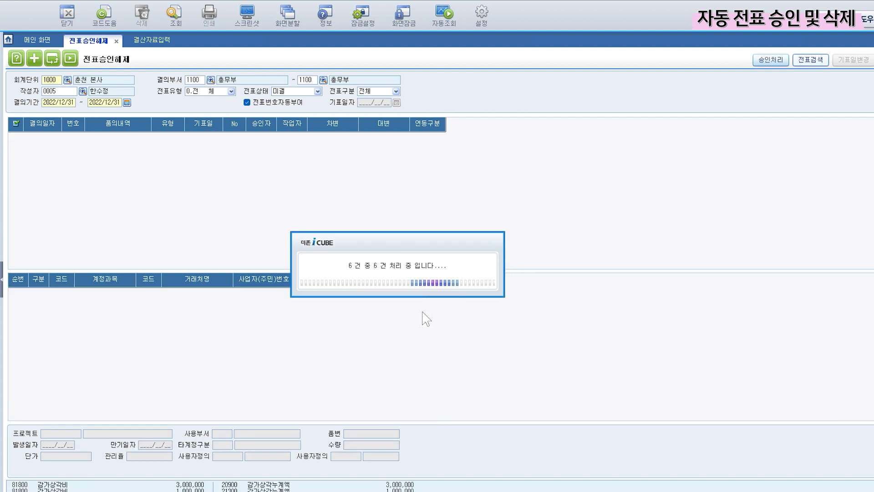
{"action": "left_click", "coordinate": [397, 301]}
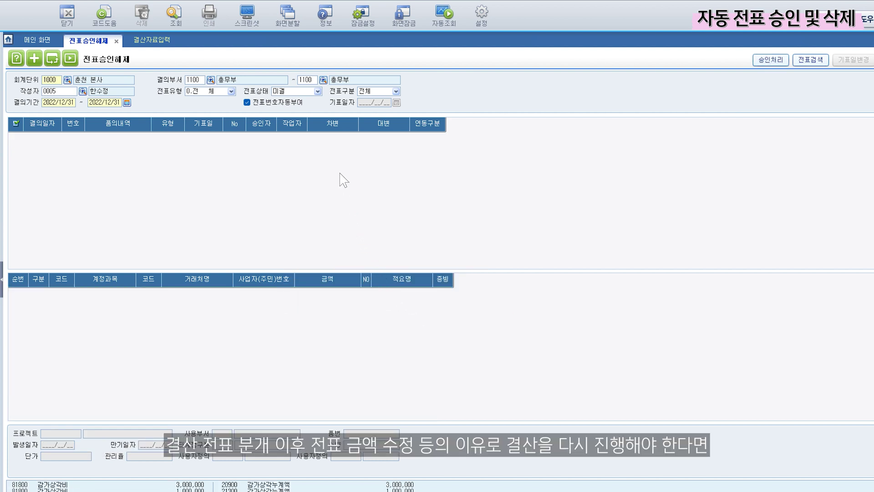
- Retrieve the vouchers with status 승인 and cancel the approval of all the 202212결산분개 vouchers
{"action": "left_click", "coordinate": [317, 91]}
{"action": "left_click", "coordinate": [287, 112]}
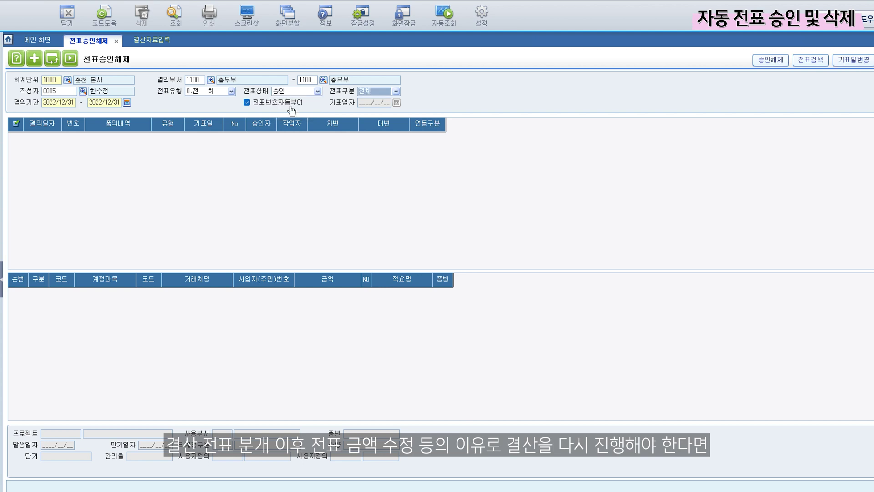
{"action": "left_click", "coordinate": [176, 14]}
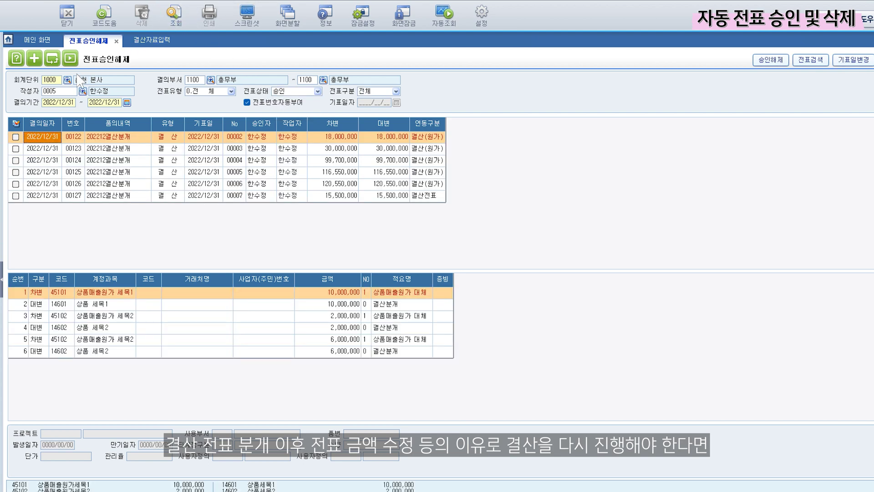
{"action": "left_click", "coordinate": [16, 123]}
{"action": "left_click", "coordinate": [771, 59]}
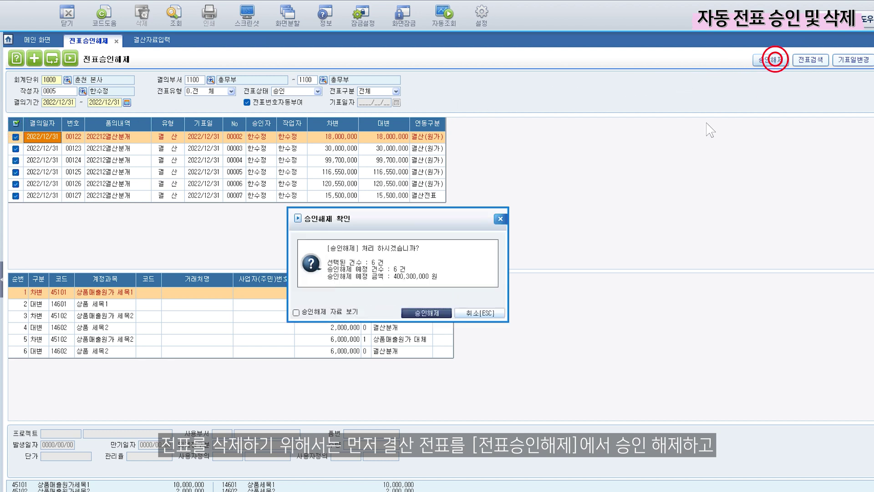
{"action": "left_click", "coordinate": [428, 313]}
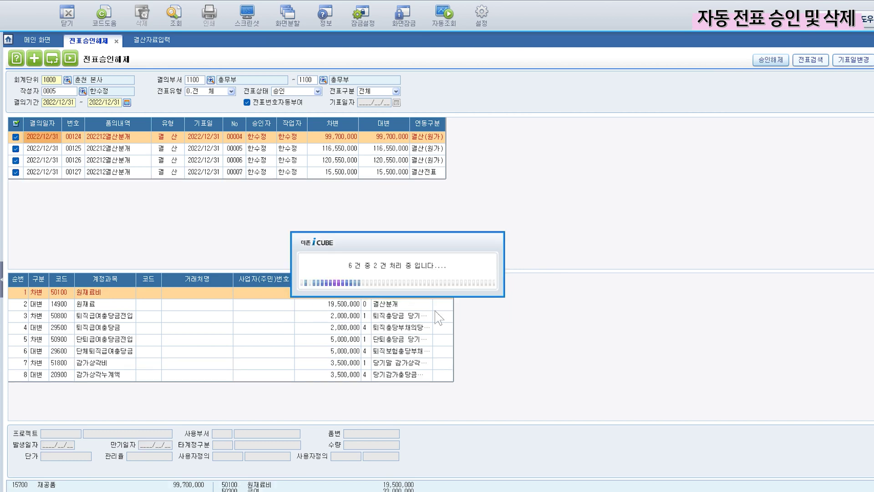
{"action": "left_click", "coordinate": [399, 300]}
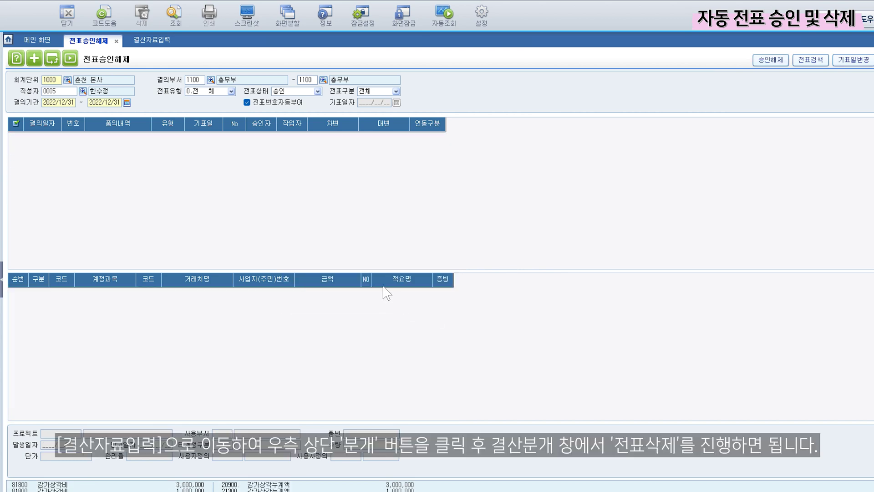
- Return to 결산자료입력, match the journal target amounts and delete the issued closing vouchers through 결산분개
{"action": "left_click", "coordinate": [158, 40]}
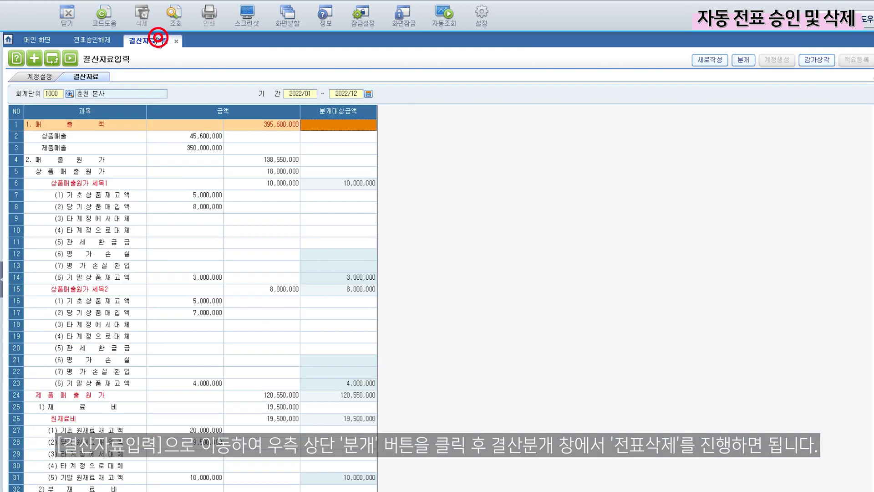
{"action": "left_click", "coordinate": [738, 65]}
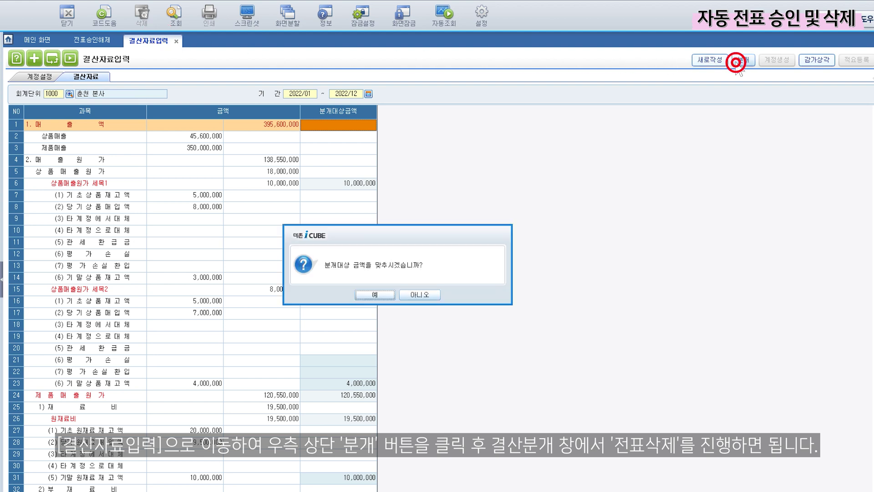
{"action": "left_click", "coordinate": [371, 295]}
{"action": "left_click", "coordinate": [403, 299]}
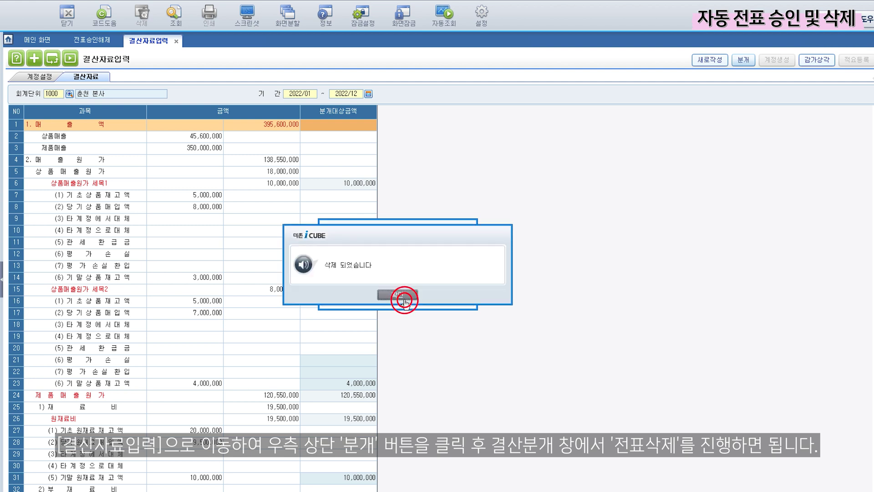
{"action": "left_click", "coordinate": [404, 299]}
{"action": "left_click", "coordinate": [447, 299]}
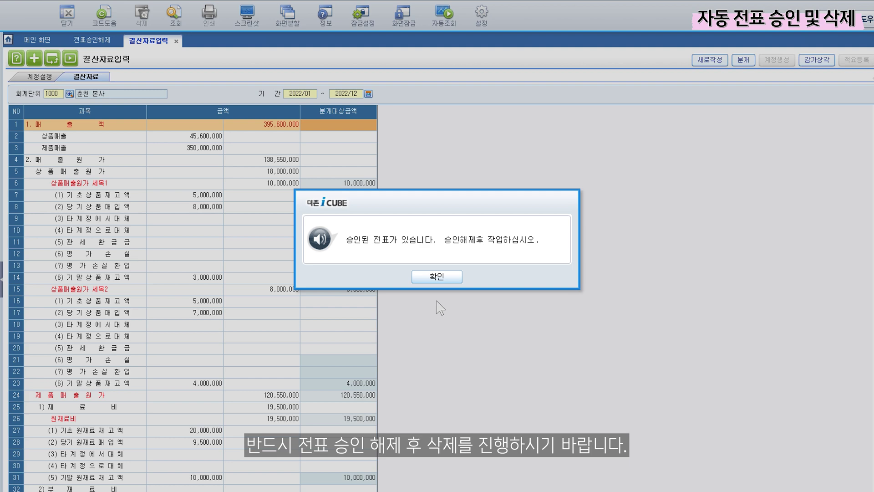
{"action": "key", "text": "Return"}
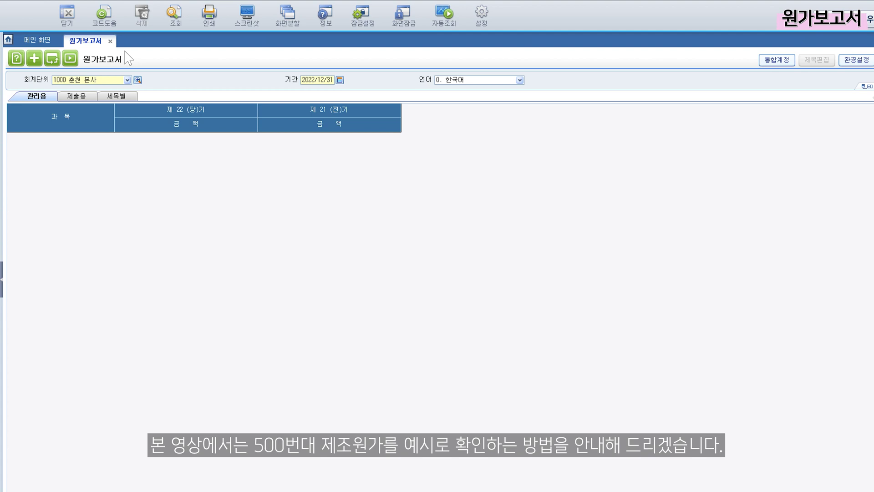
- Retrieve the 원가보고서 as of 2022/12/31 for 제품매출원가 (45500) with 500번대 제조 costs
{"action": "left_click", "coordinate": [170, 19]}
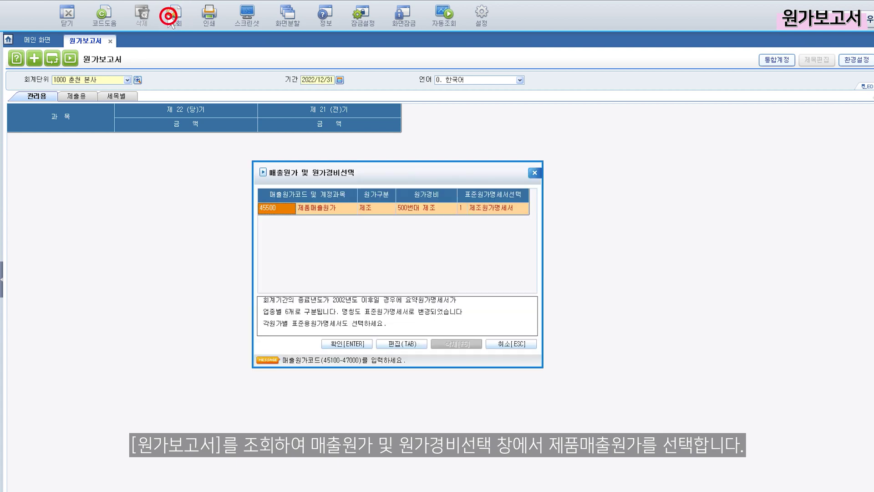
{"action": "left_click", "coordinate": [274, 208]}
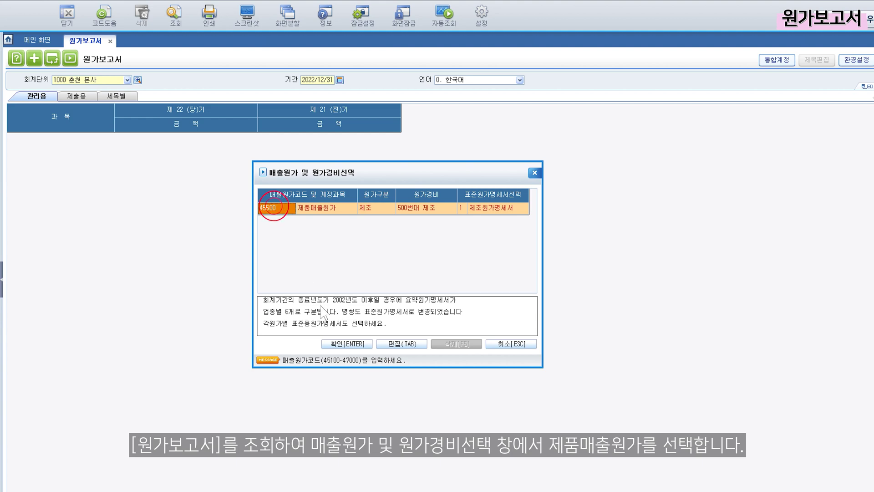
{"action": "left_click", "coordinate": [347, 343]}
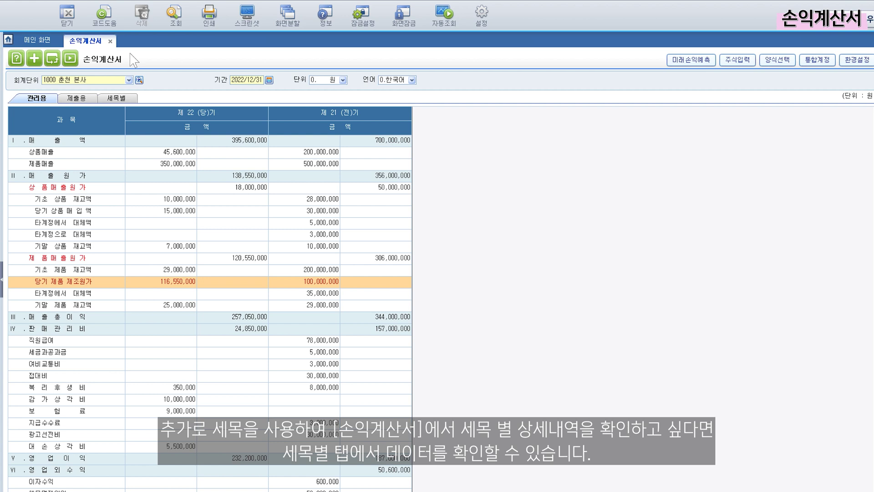
- Show the 손익계산서 by sub-account (세목별) and review it down to the net income
{"action": "left_click", "coordinate": [121, 97]}
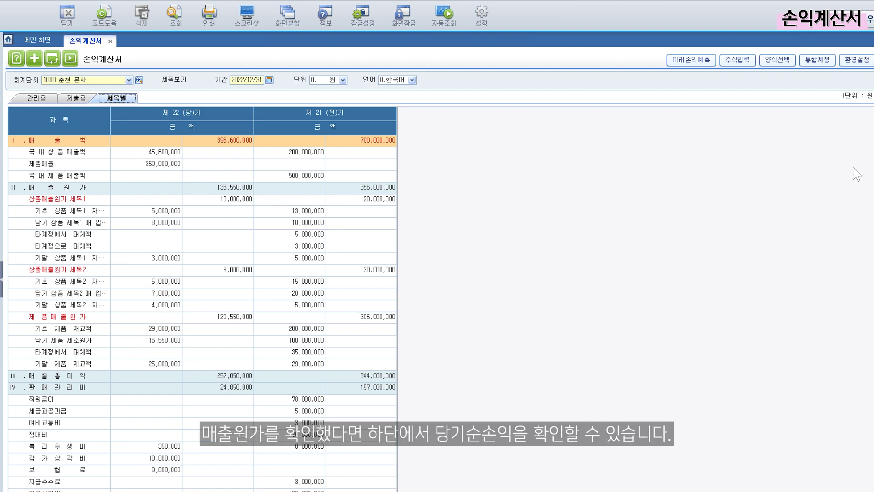
{"action": "scroll", "coordinate": [203, 314], "scroll_direction": "down", "scroll_amount": 4}
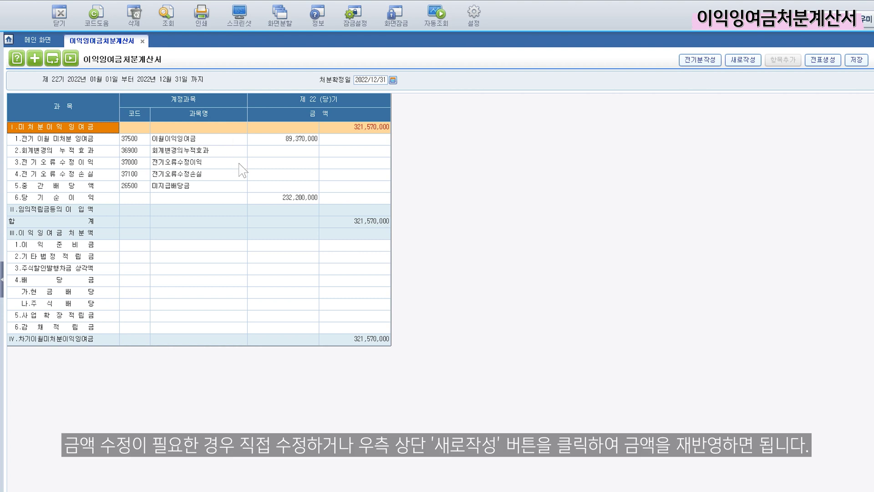
{"action": "left_click", "coordinate": [263, 196]}
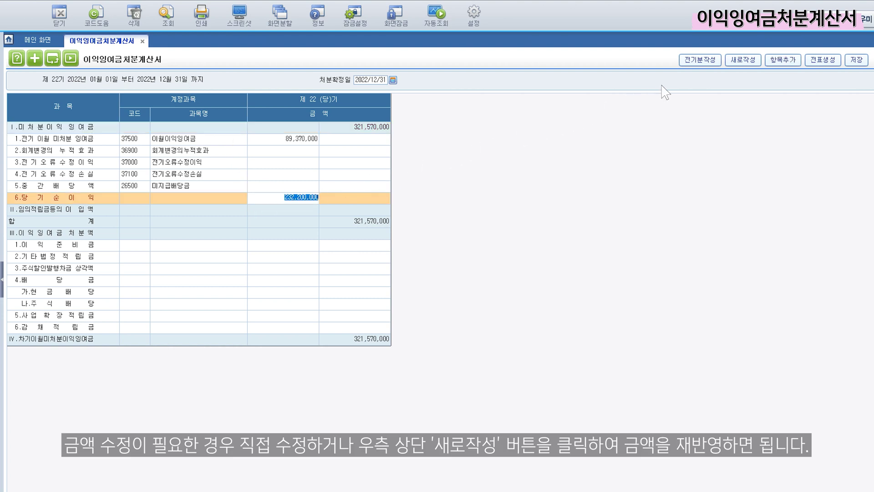
{"action": "left_click", "coordinate": [740, 63]}
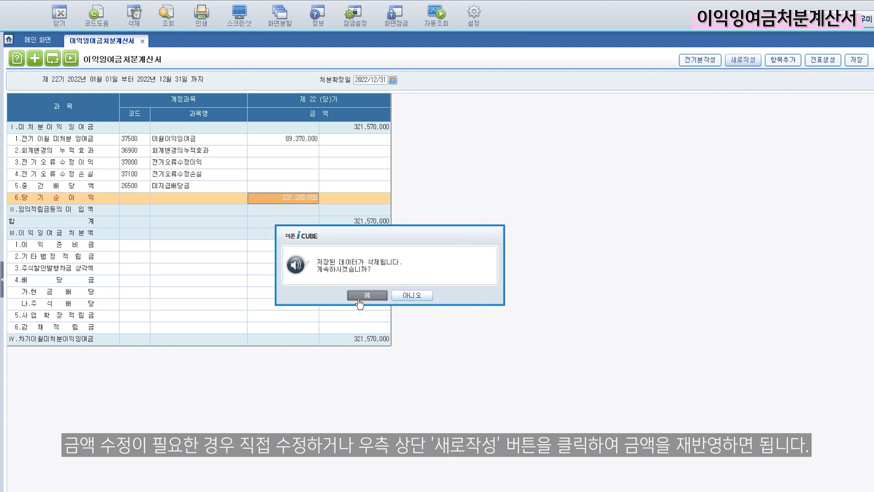
{"action": "left_click", "coordinate": [410, 296]}
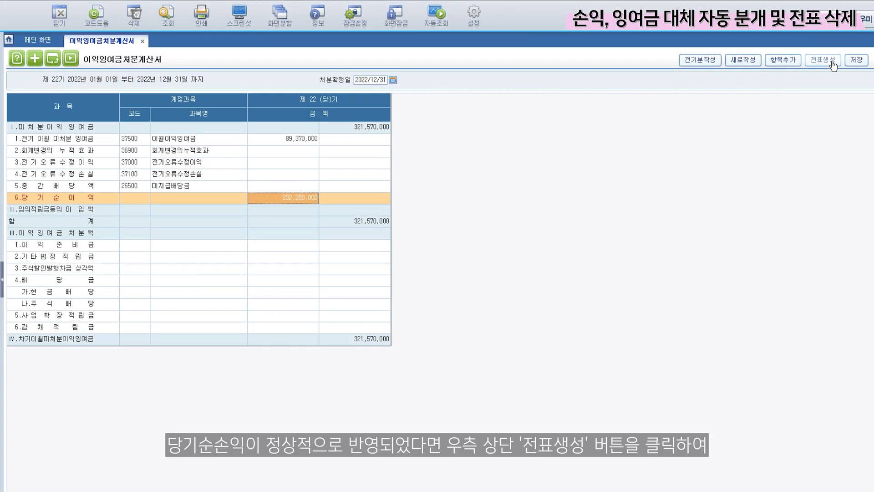
- Generate the profit-and-loss and retained-earnings transfer vouchers from the 이익잉여금처분계산서
{"action": "left_click", "coordinate": [832, 63]}
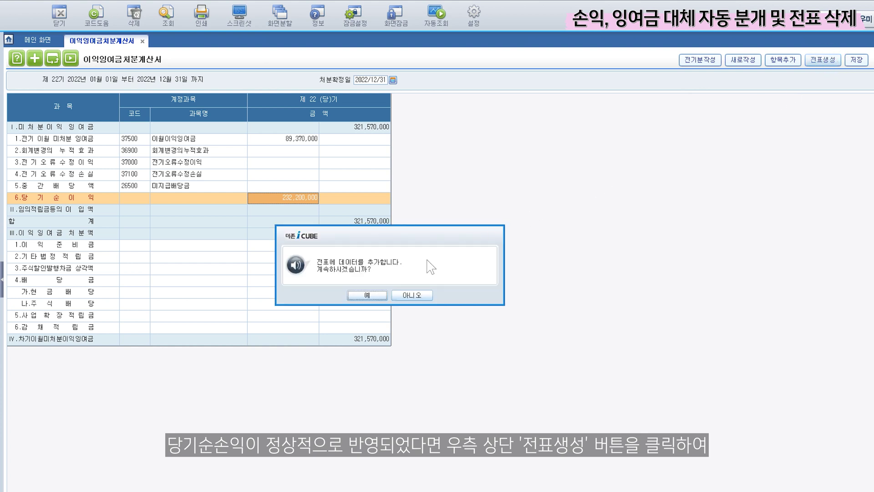
{"action": "left_click", "coordinate": [372, 296]}
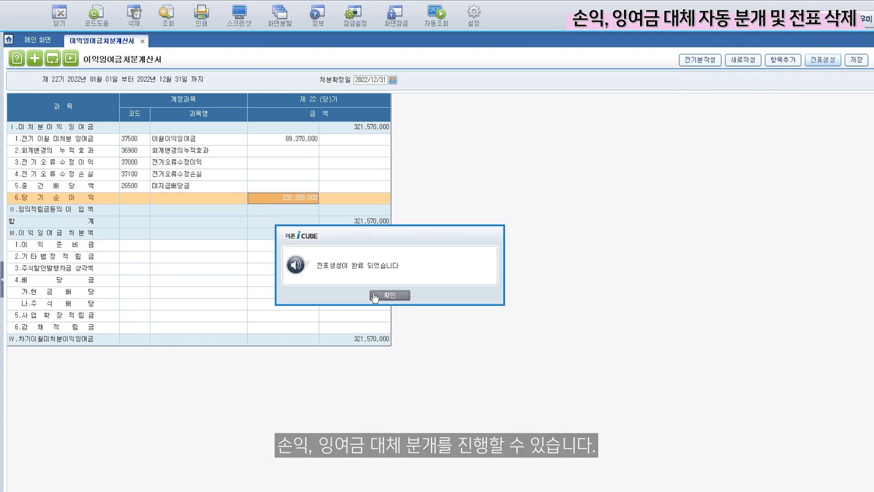
{"action": "left_click", "coordinate": [374, 297]}
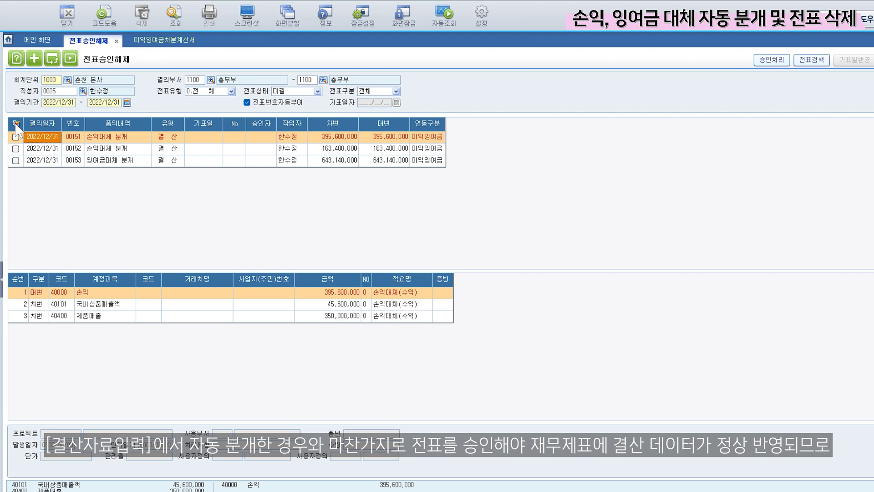
- In 전표승인해제, approve all pending 손익대체 and 잉여금대체 vouchers using the 최대값 numbering option
{"action": "left_click", "coordinate": [16, 123]}
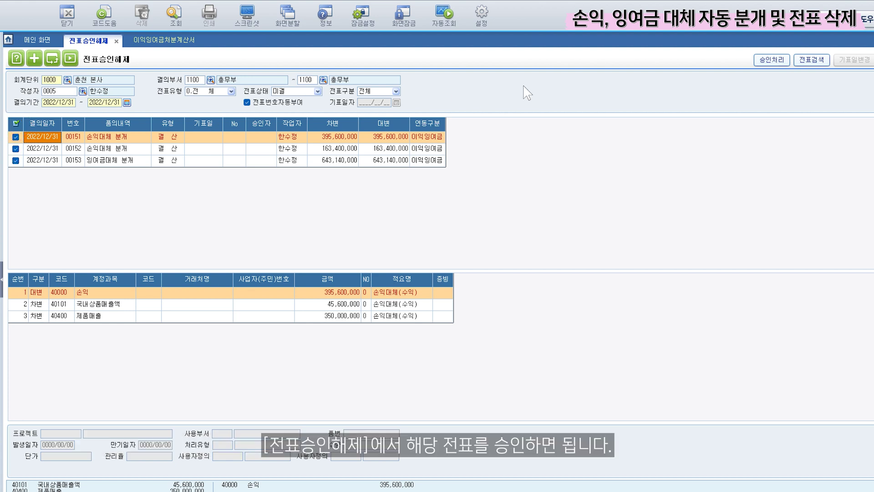
{"action": "left_click", "coordinate": [772, 60]}
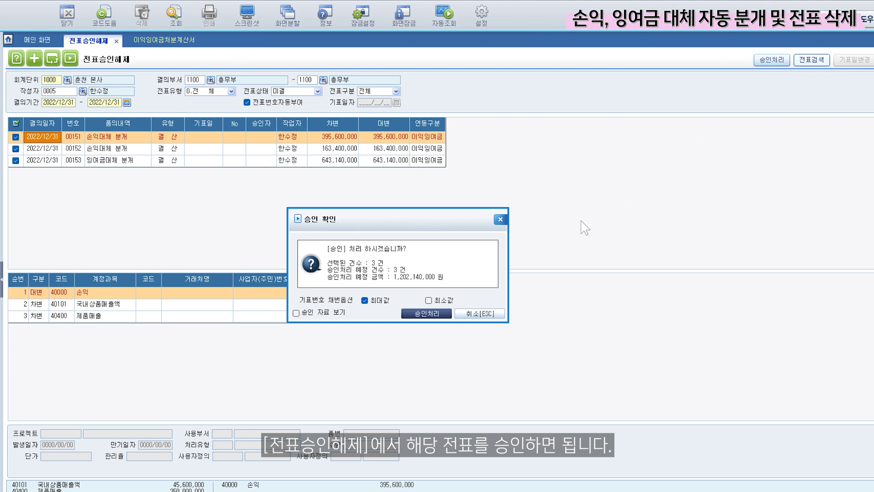
{"action": "left_click", "coordinate": [427, 313]}
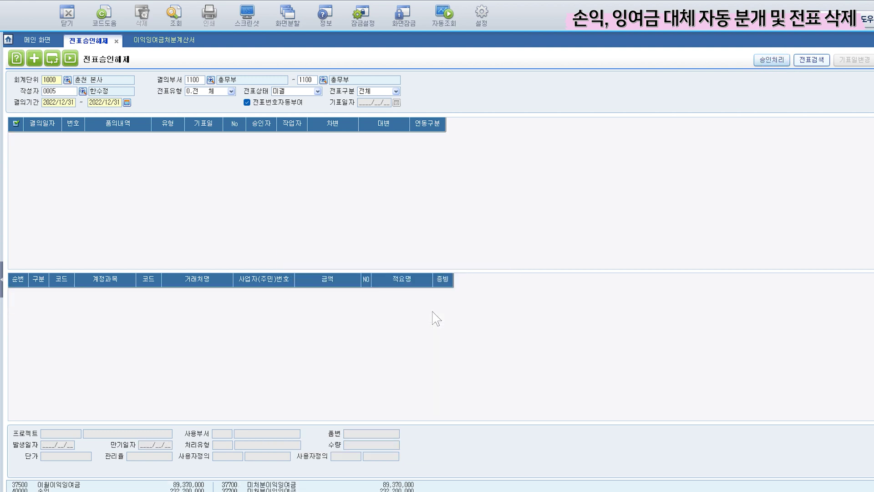
{"action": "left_click", "coordinate": [397, 302]}
- Retrieve the 승인 vouchers dated 2022/12/31 and unapprove the two 손익대체 분개 and one 잉여금대체 분개 vouchers
{"action": "left_click", "coordinate": [318, 91]}
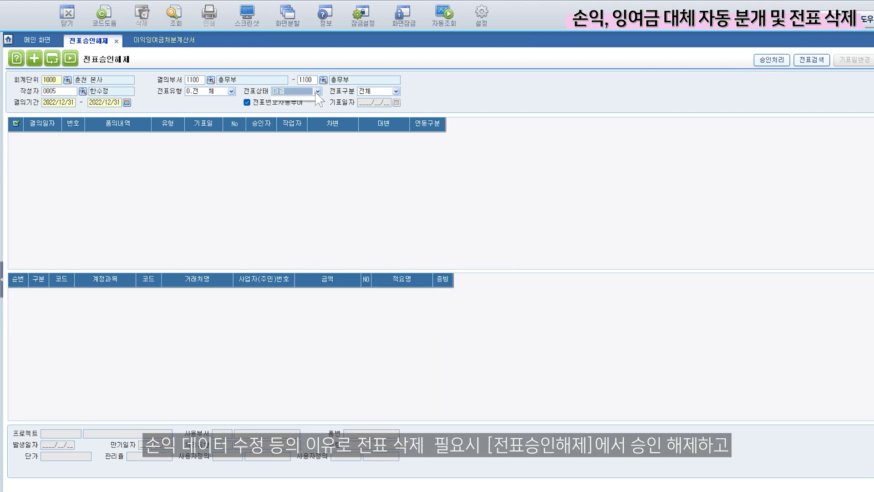
{"action": "left_click", "coordinate": [294, 108]}
{"action": "left_click", "coordinate": [177, 19]}
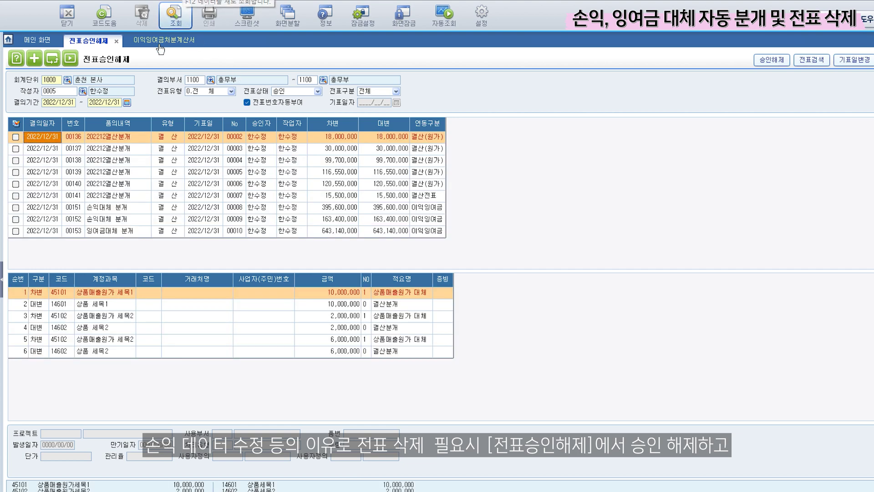
{"action": "left_click", "coordinate": [15, 208]}
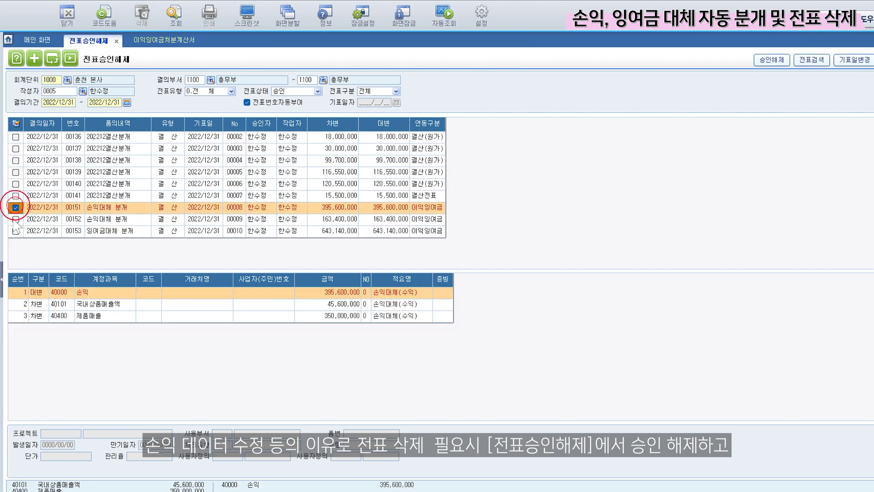
{"action": "left_click", "coordinate": [14, 219]}
{"action": "left_click", "coordinate": [16, 230]}
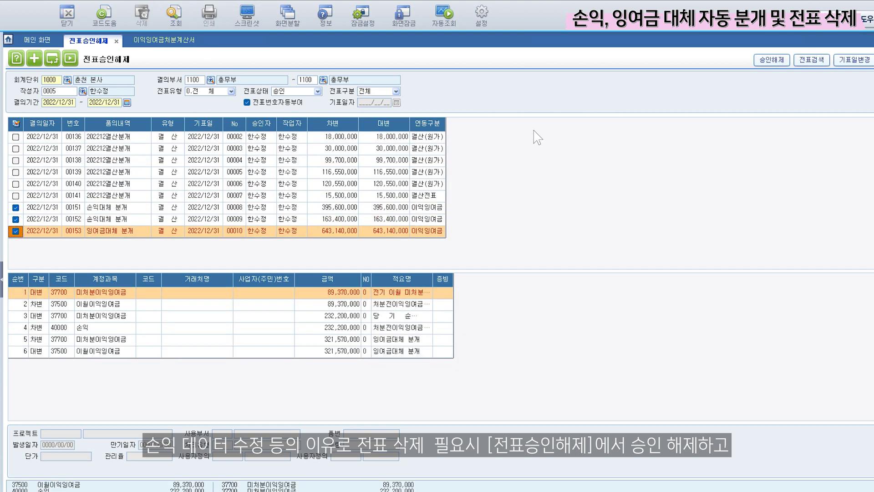
{"action": "left_click", "coordinate": [772, 60]}
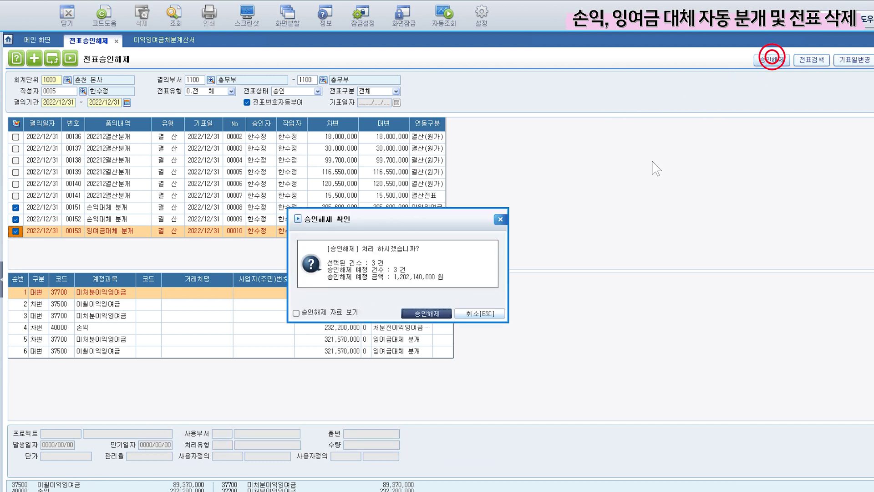
{"action": "left_click", "coordinate": [448, 314]}
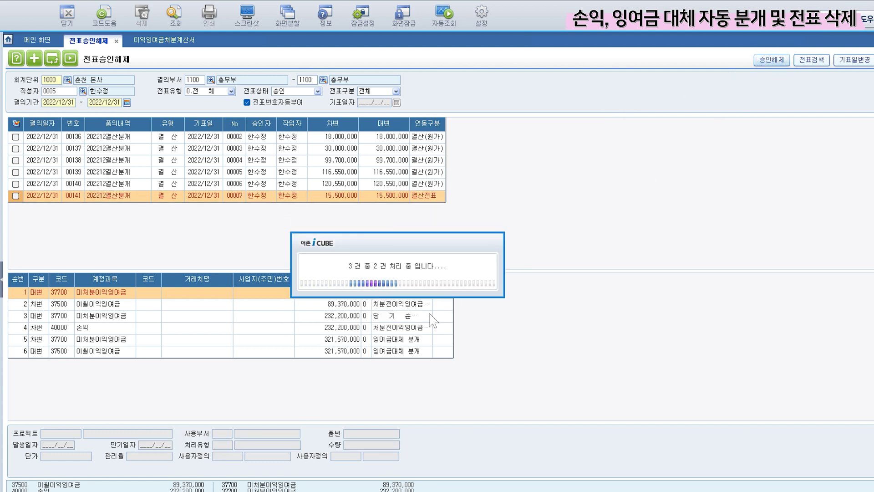
{"action": "left_click", "coordinate": [398, 302]}
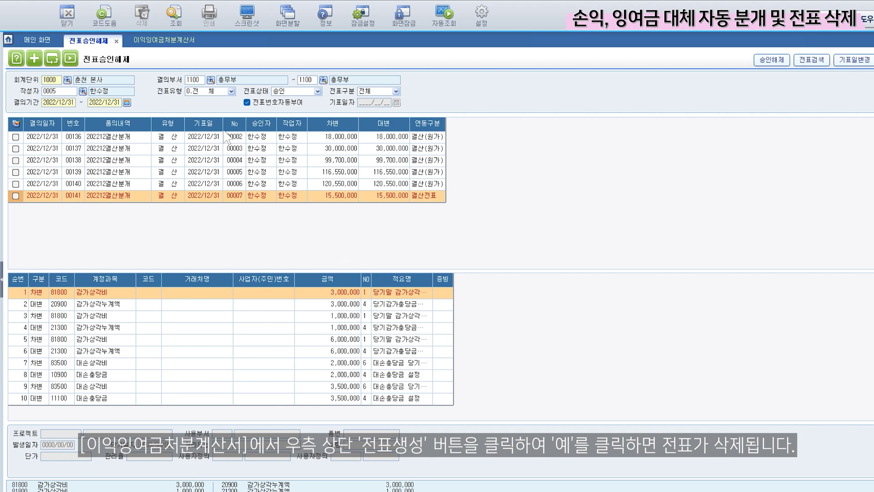
- Delete the generated year-end transfer vouchers through 전표생성 in the 이익잉여금처분계산서 as of 2022/12/31
{"action": "left_click", "coordinate": [158, 40]}
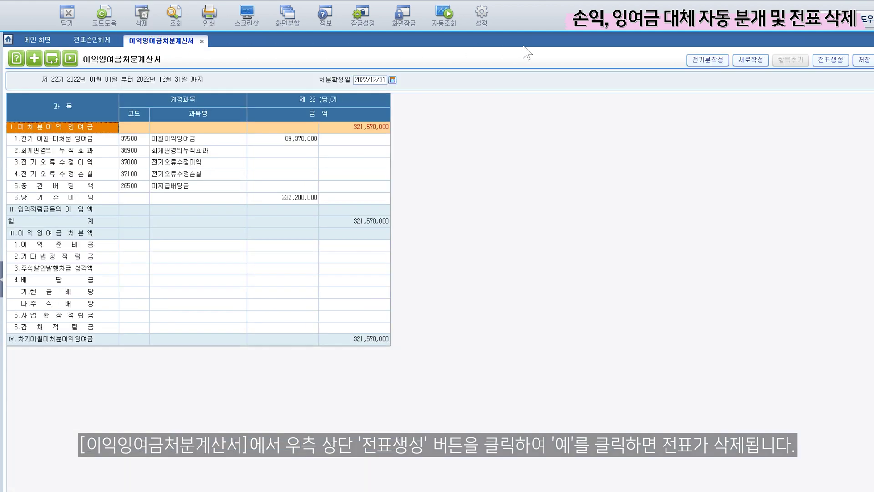
{"action": "left_click", "coordinate": [831, 60]}
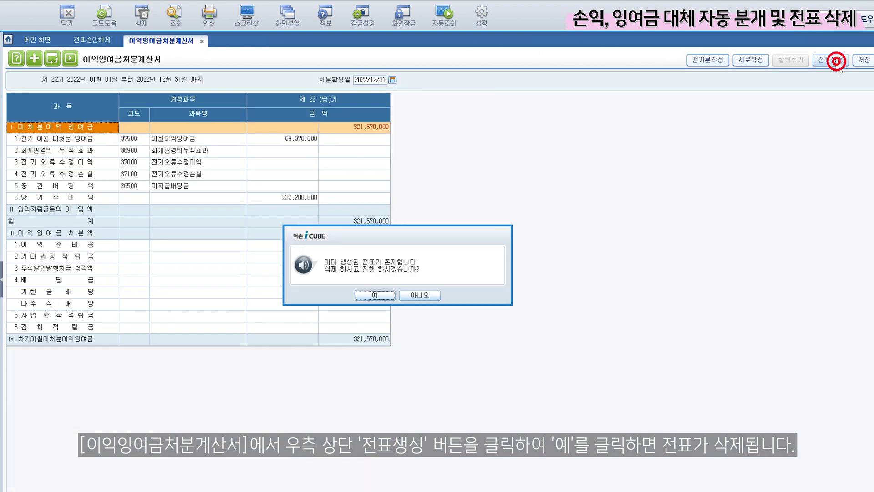
{"action": "left_click", "coordinate": [366, 294]}
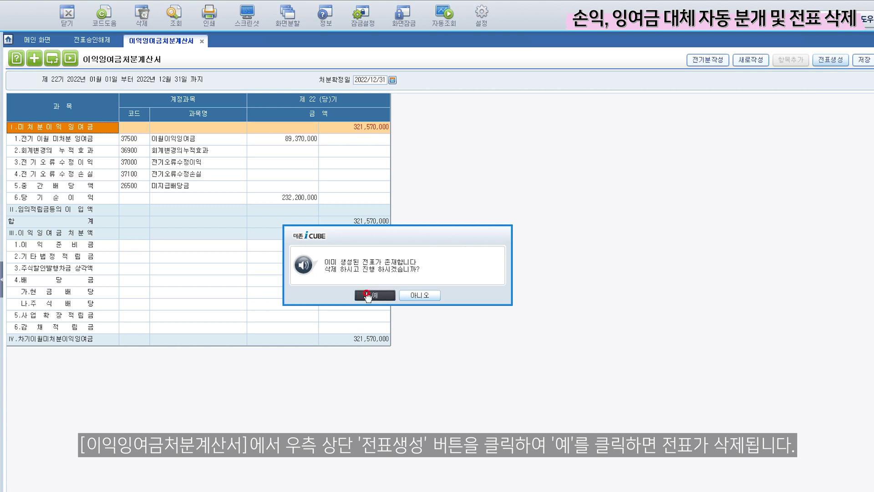
{"action": "left_click", "coordinate": [398, 296]}
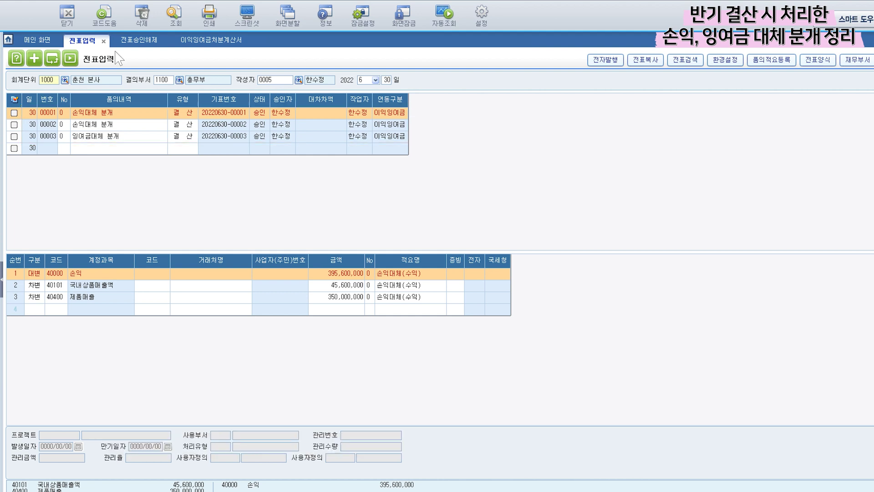
- In 전표승인해제, unapprove all 손익대체 and 잉여금대체 vouchers dated 2022/06/30
{"action": "left_click", "coordinate": [142, 43]}
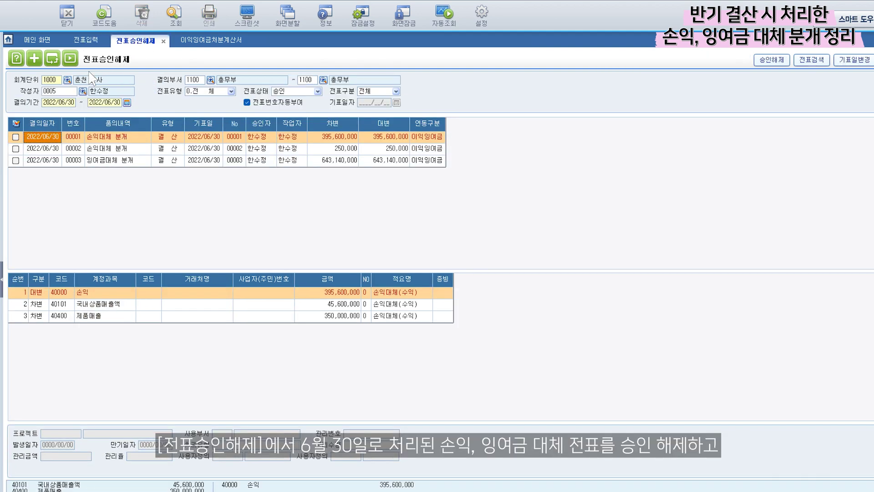
{"action": "left_click", "coordinate": [15, 121]}
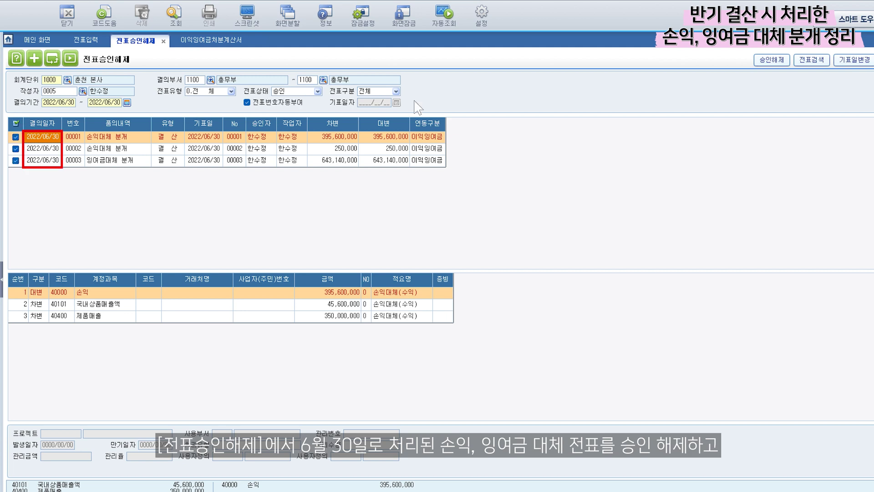
{"action": "left_click", "coordinate": [771, 61]}
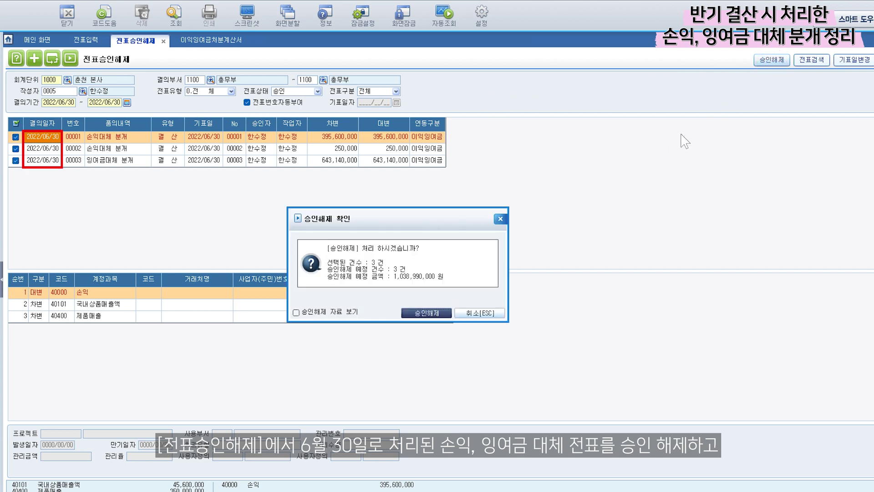
{"action": "left_click", "coordinate": [412, 312]}
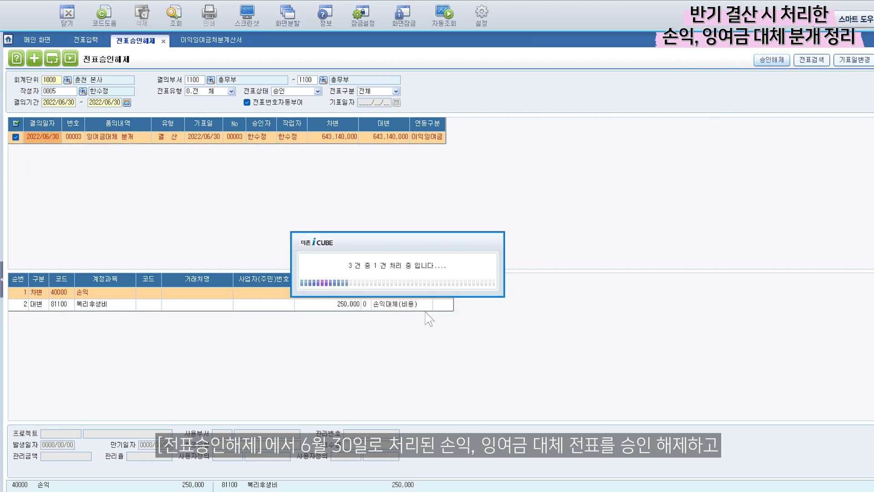
{"action": "left_click", "coordinate": [409, 304]}
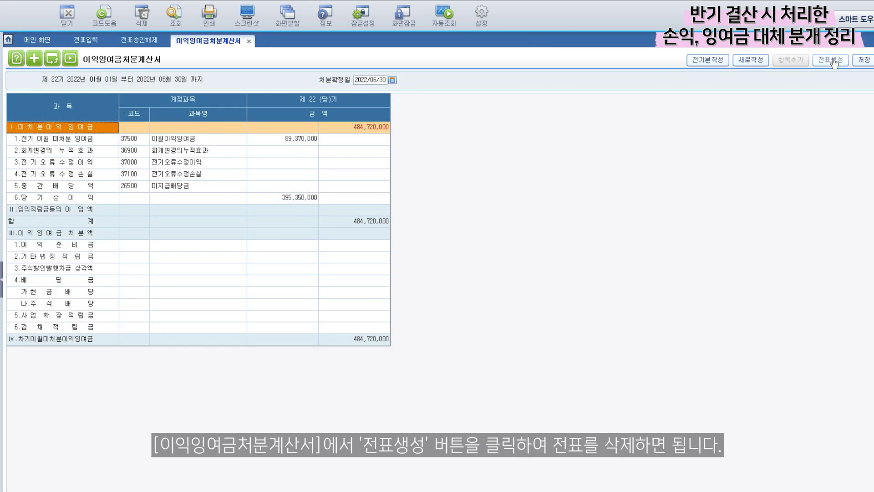
- Delete the generated half-year transfer vouchers through 전표생성 in the 이익잉여금처분계산서 as of 2022/06/30
{"action": "left_click", "coordinate": [833, 61]}
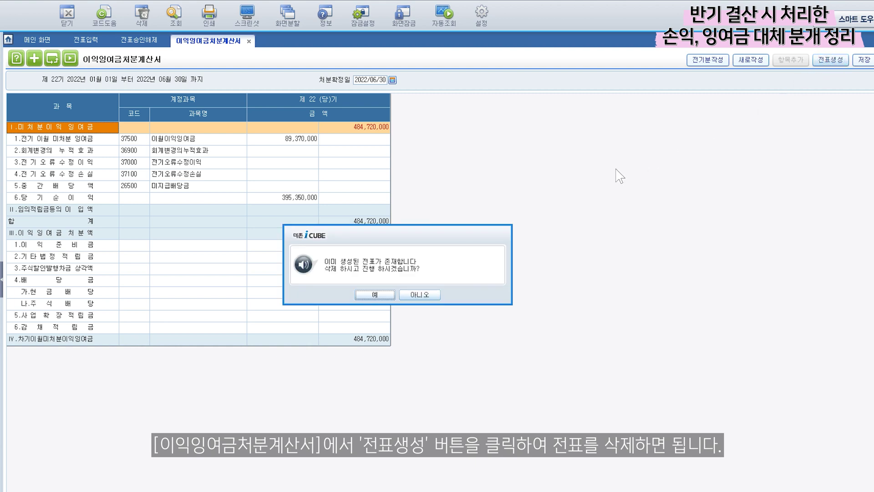
{"action": "left_click", "coordinate": [380, 295]}
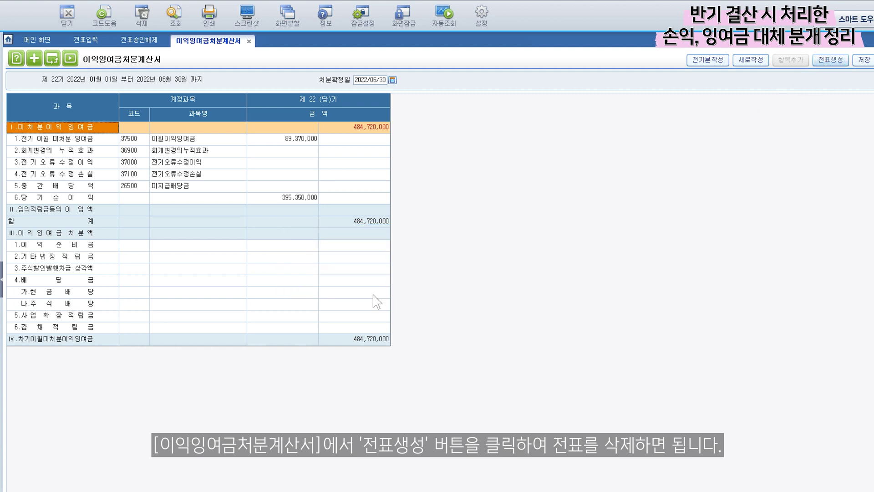
{"action": "left_click", "coordinate": [396, 296]}
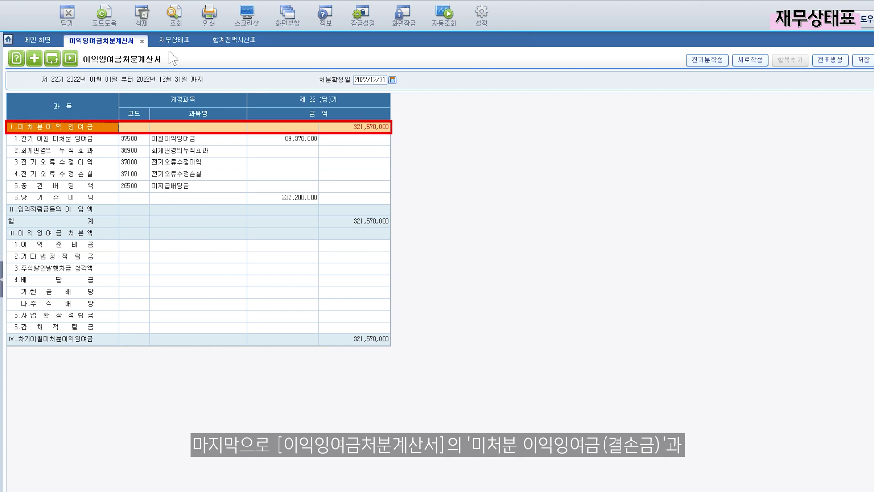
- Compare unappropriated retained earnings in the 재무상태표 with the 이익잉여금처분계산서 and check the 합계잔액시산표 for remaining profit-and-loss balances
{"action": "left_click", "coordinate": [175, 41]}
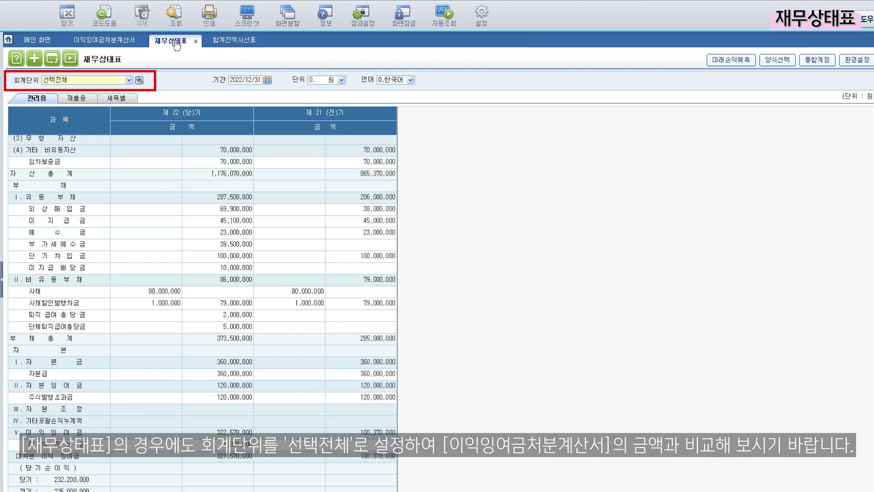
{"action": "left_click", "coordinate": [238, 41]}
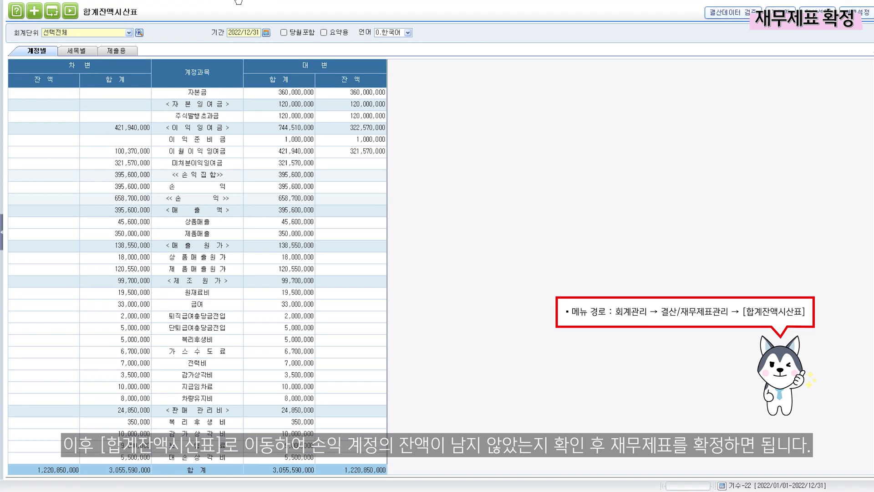